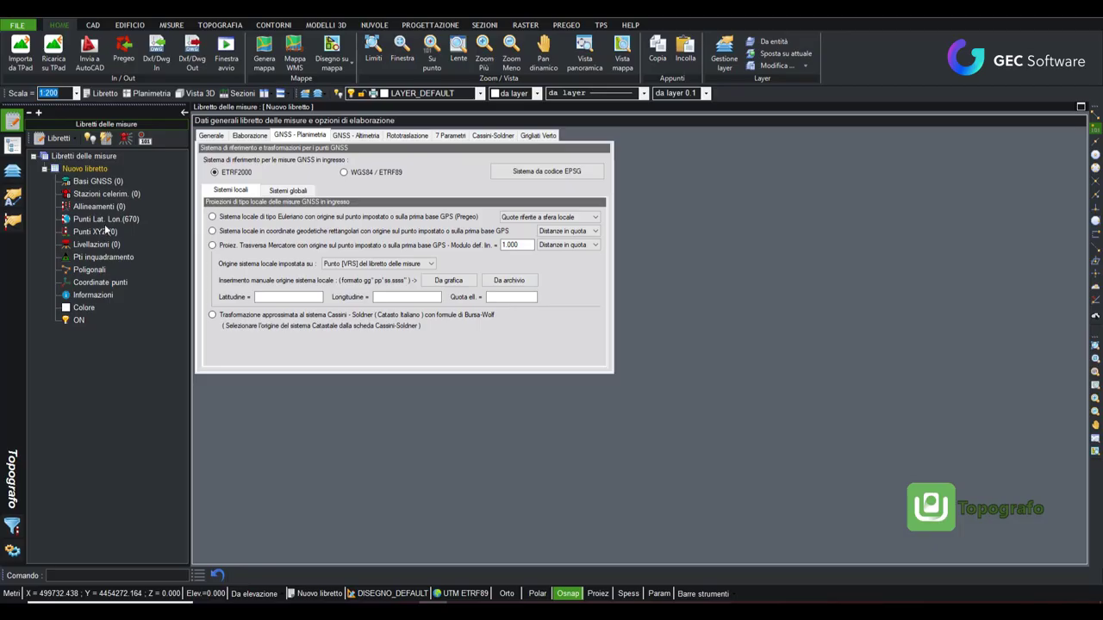
Open the table of 670 lat/lon GNSS points in the Nuovo libretto survey book.
{"action": "left_click", "coordinate": [89, 171]}
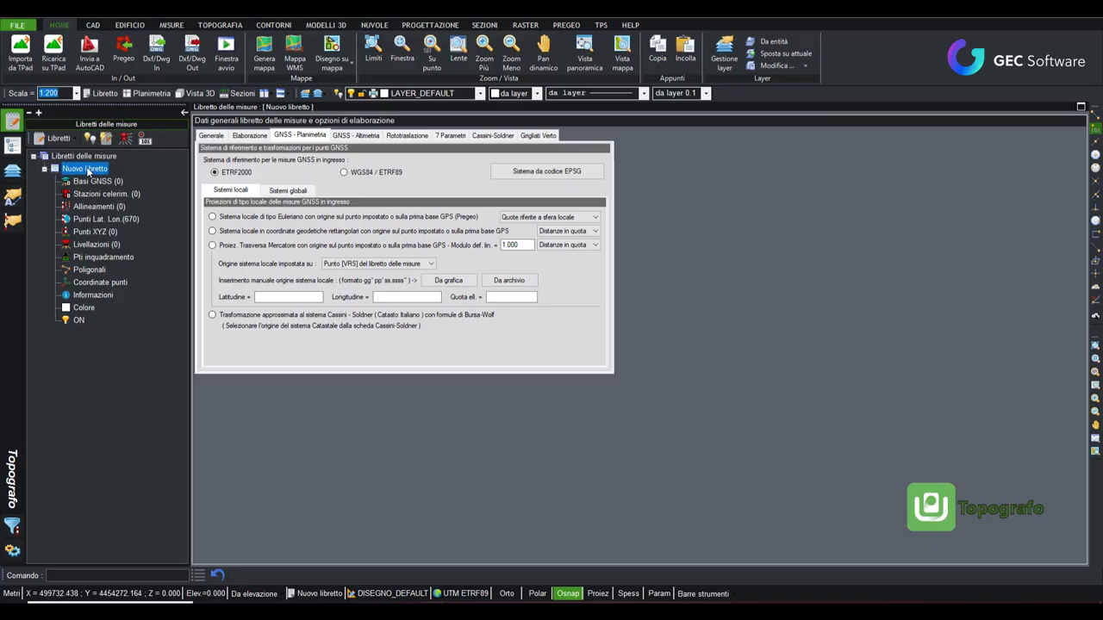
{"action": "left_click", "coordinate": [106, 220]}
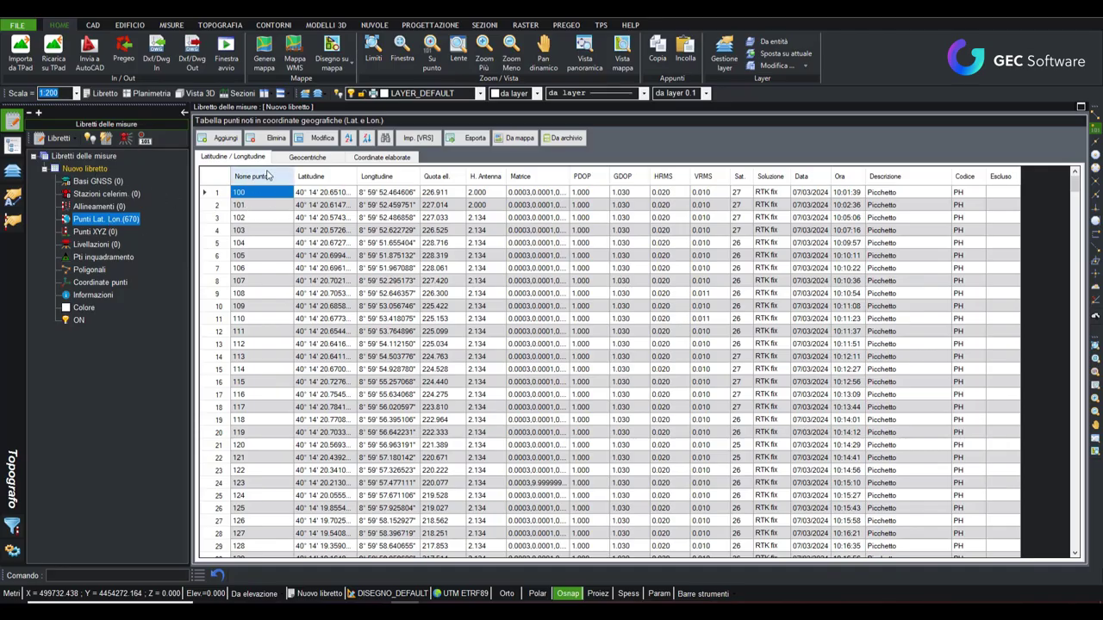
Show Nuovo libretto's GNSS - Planimetria settings, with ETRF2000 as input reference system.
{"action": "left_click", "coordinate": [98, 180]}
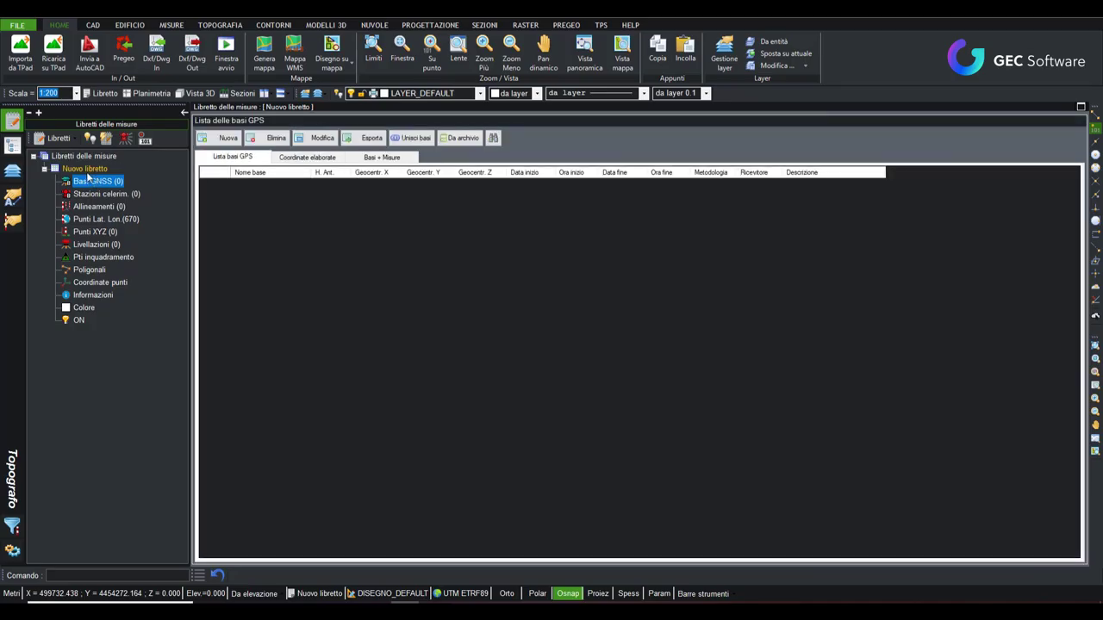
{"action": "left_click", "coordinate": [87, 169]}
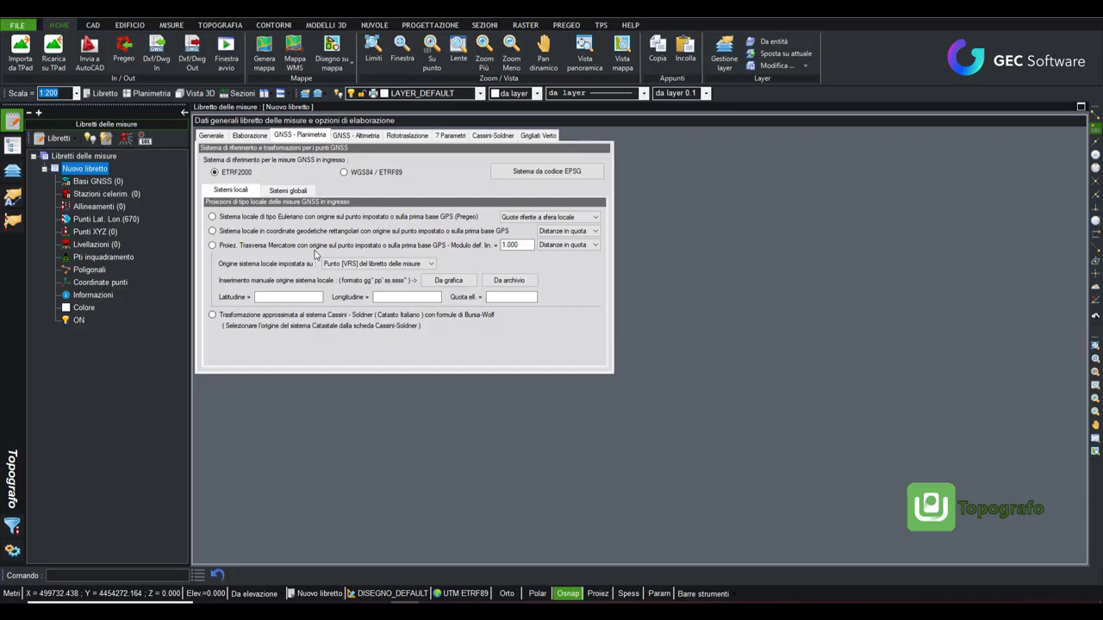
Choose the Eulerian local system with origin on the set point, then review the Lat. Lon table.
{"action": "left_click", "coordinate": [288, 191]}
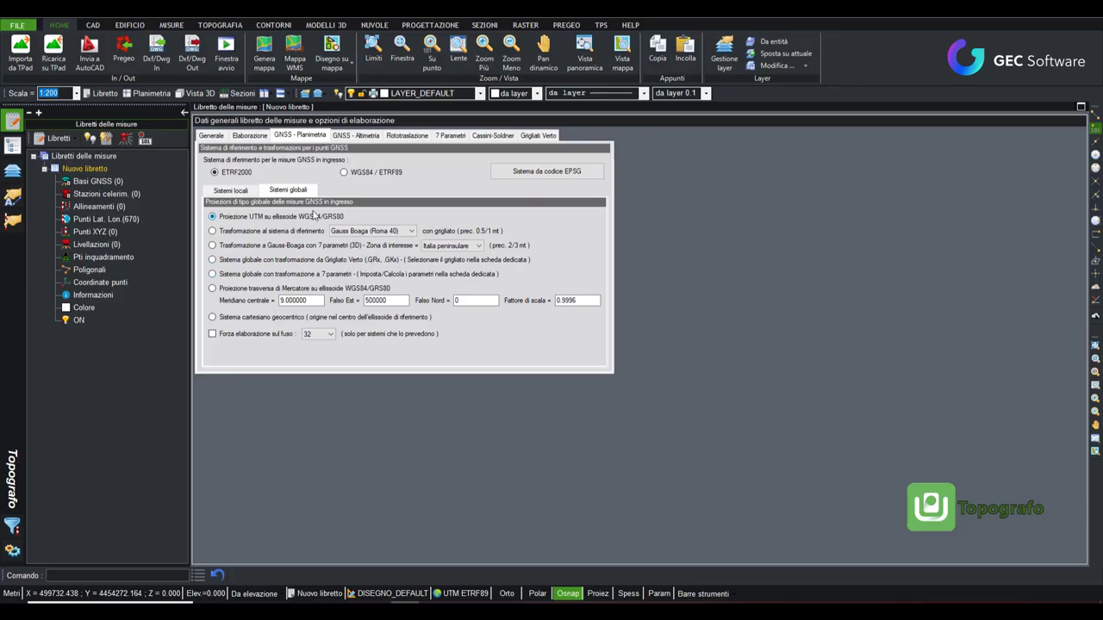
{"action": "left_click", "coordinate": [233, 197]}
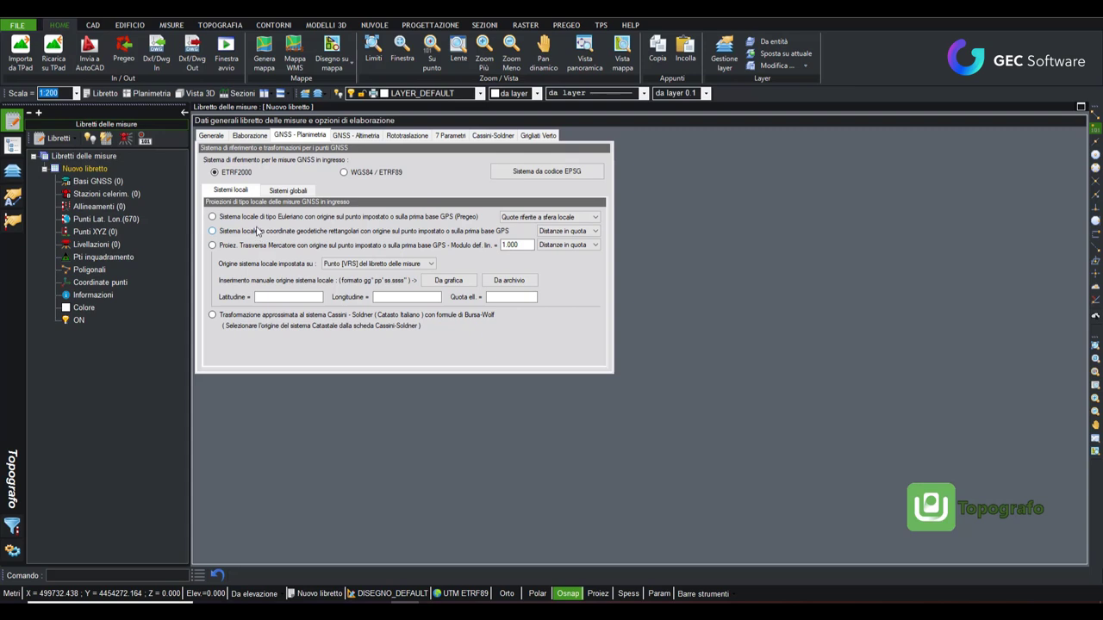
{"action": "left_click", "coordinate": [258, 218]}
{"action": "left_click", "coordinate": [115, 219]}
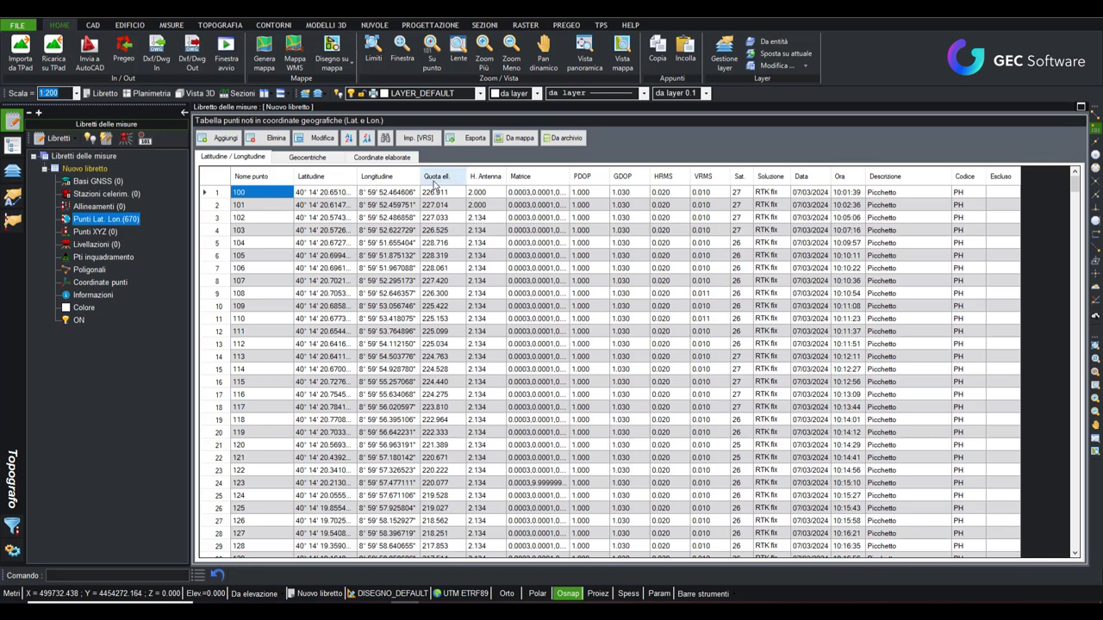
{"action": "left_click", "coordinate": [87, 181]}
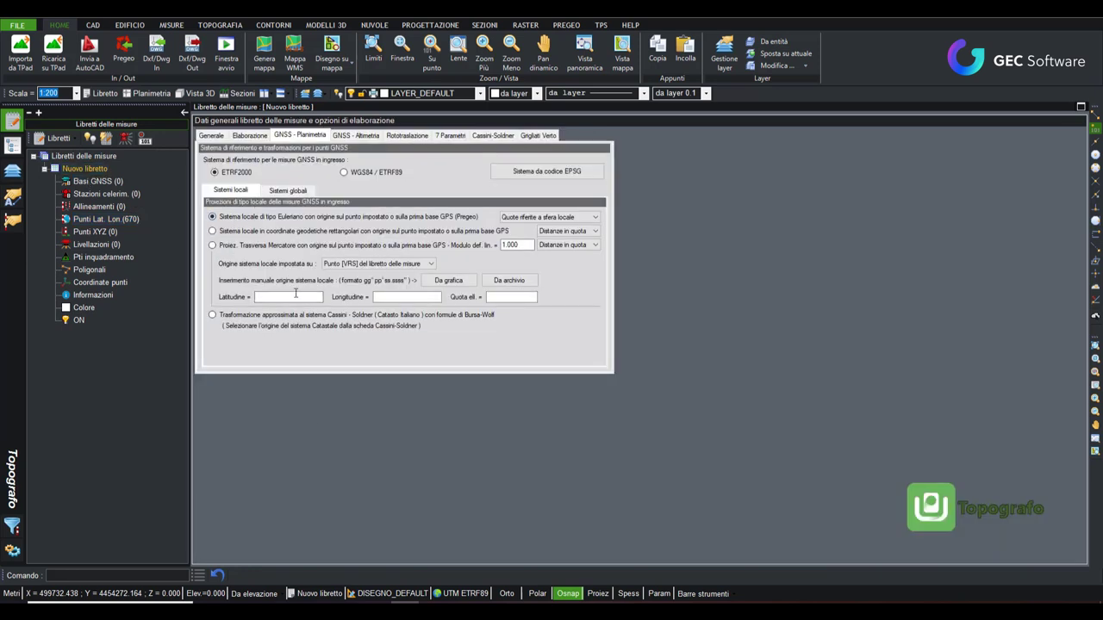
Reprocess the book including lat/long points, computing 670 points in the Eulerian system, and close the report.
{"action": "left_click", "coordinate": [250, 137]}
{"action": "left_click", "coordinate": [236, 208]}
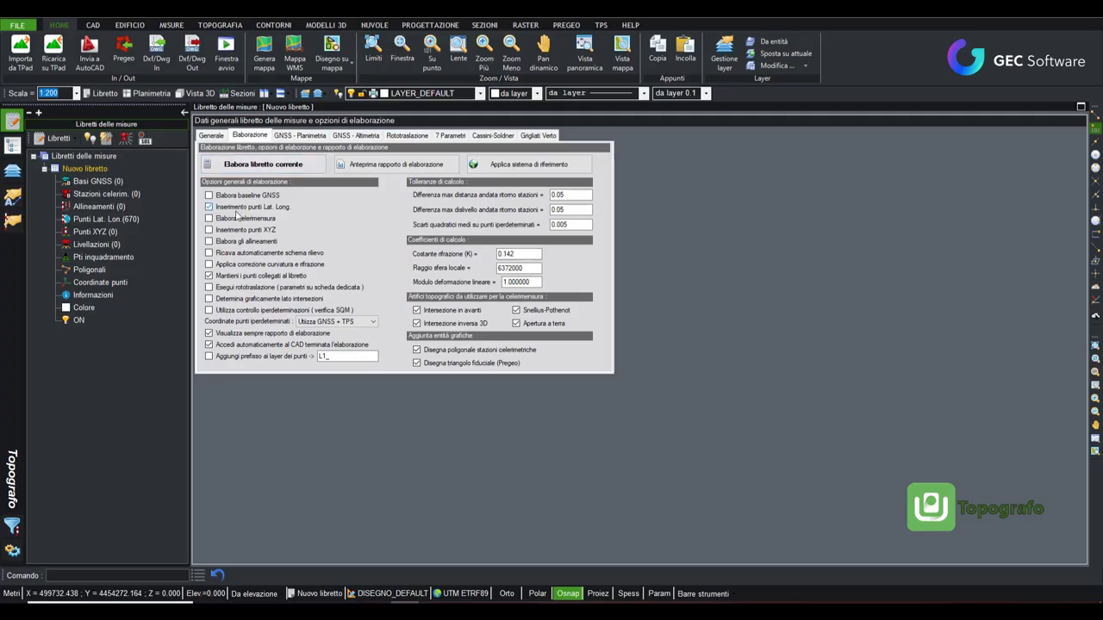
{"action": "left_click", "coordinate": [277, 167]}
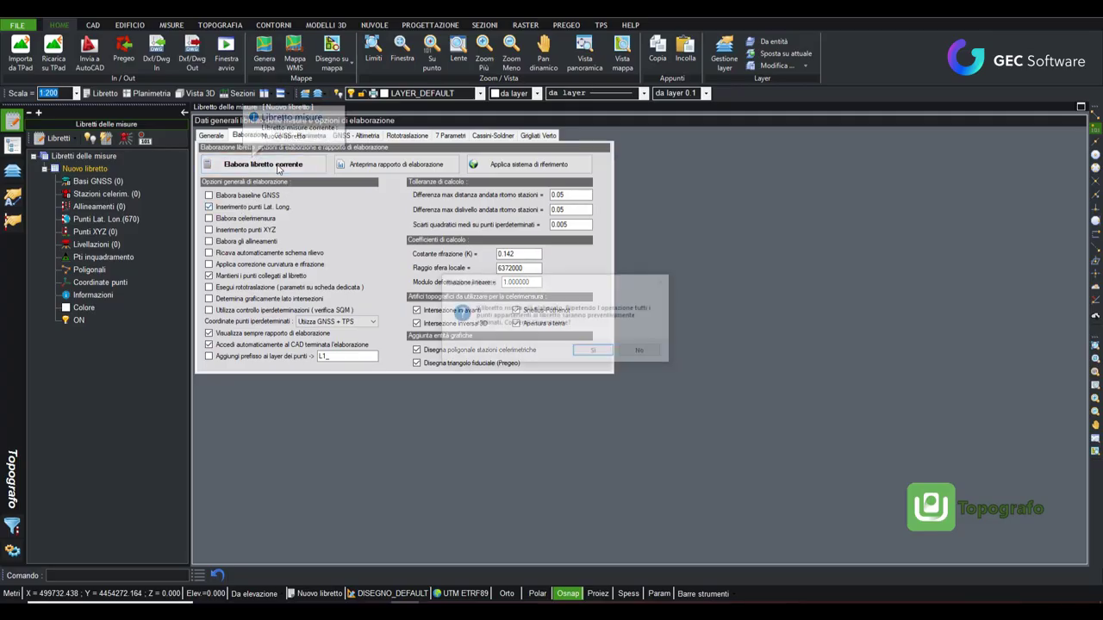
{"action": "left_click", "coordinate": [590, 353]}
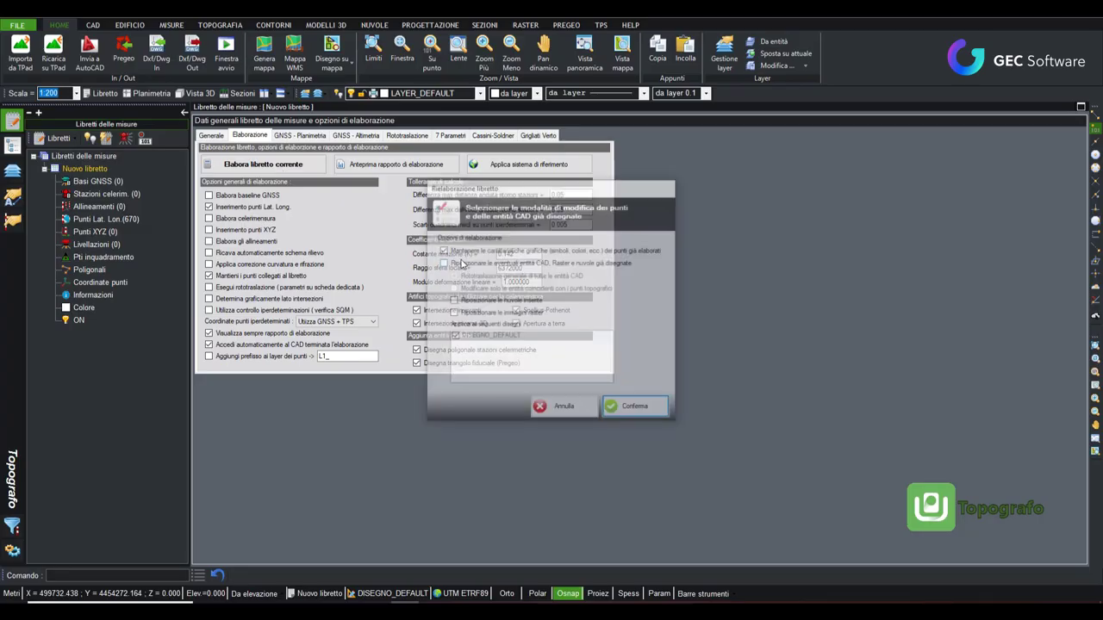
{"action": "left_click", "coordinate": [645, 407]}
{"action": "key", "text": "Return"}
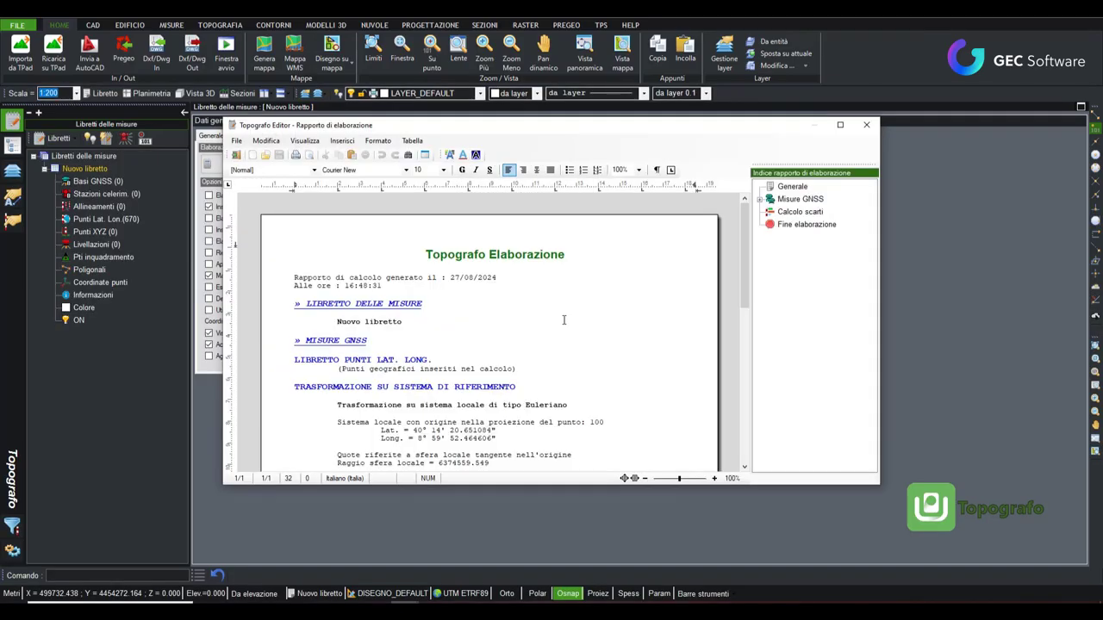
{"action": "scroll", "coordinate": [498, 352], "scroll_direction": "down", "scroll_amount": 3}
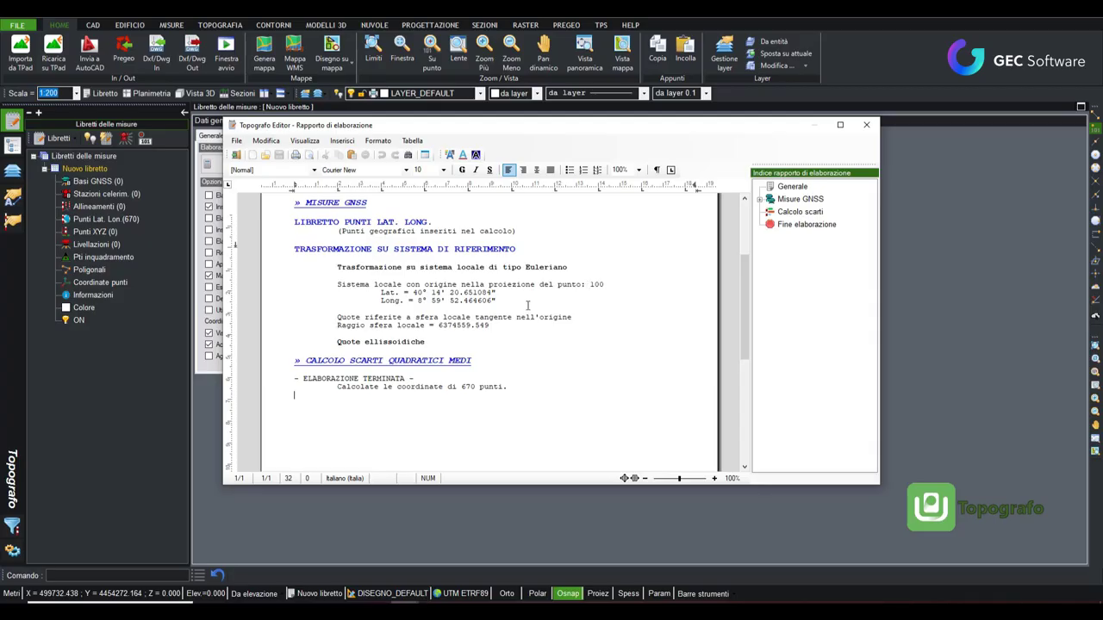
{"action": "scroll", "coordinate": [529, 338], "scroll_direction": "down", "scroll_amount": 5}
{"action": "left_click", "coordinate": [867, 125]}
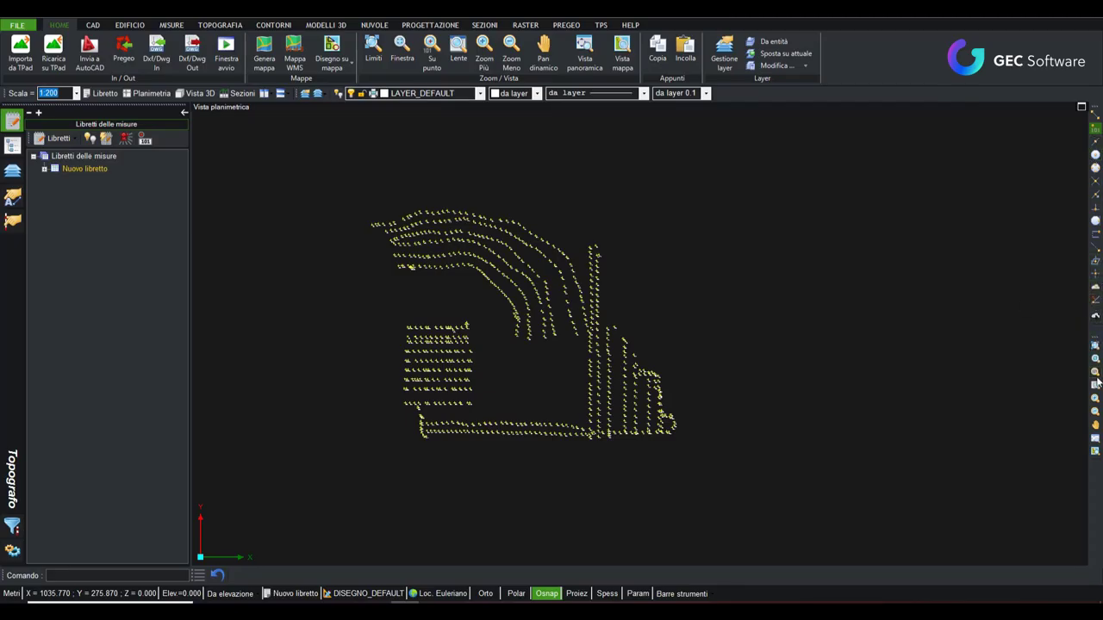
Zoom the plan view onto point 100 and switch point labels to compact boxed style.
{"action": "left_click", "coordinate": [1095, 372]}
{"action": "type", "text": "1"}
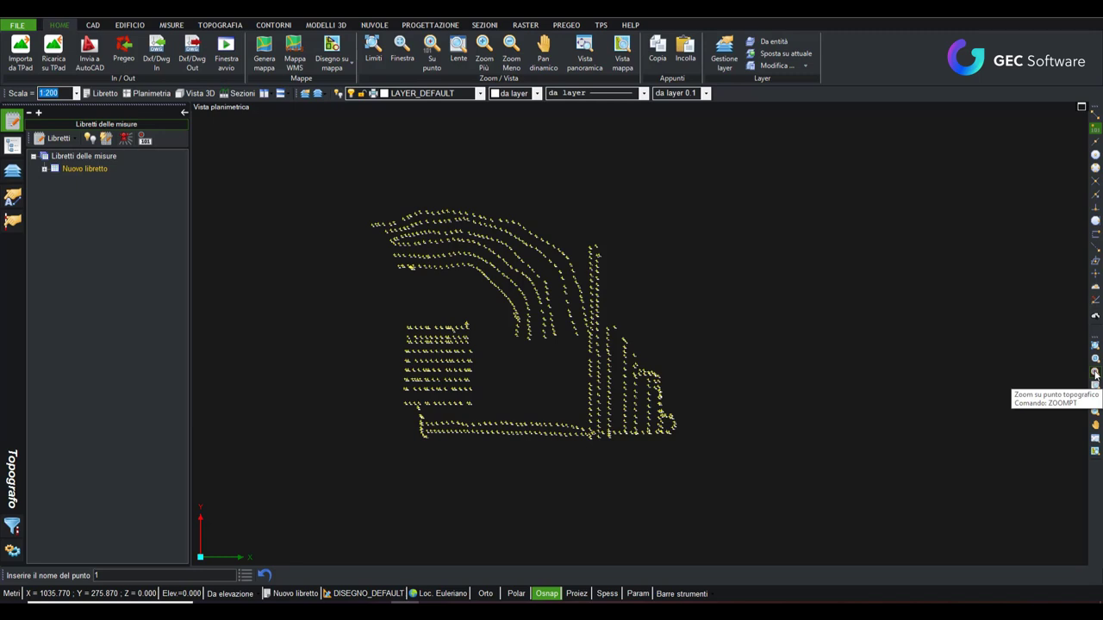
{"action": "type", "text": "00"}
{"action": "key", "text": "BackSpace"}
{"action": "key", "text": "BackSpace"}
{"action": "type", "text": "00"}
{"action": "key", "text": "Return"}
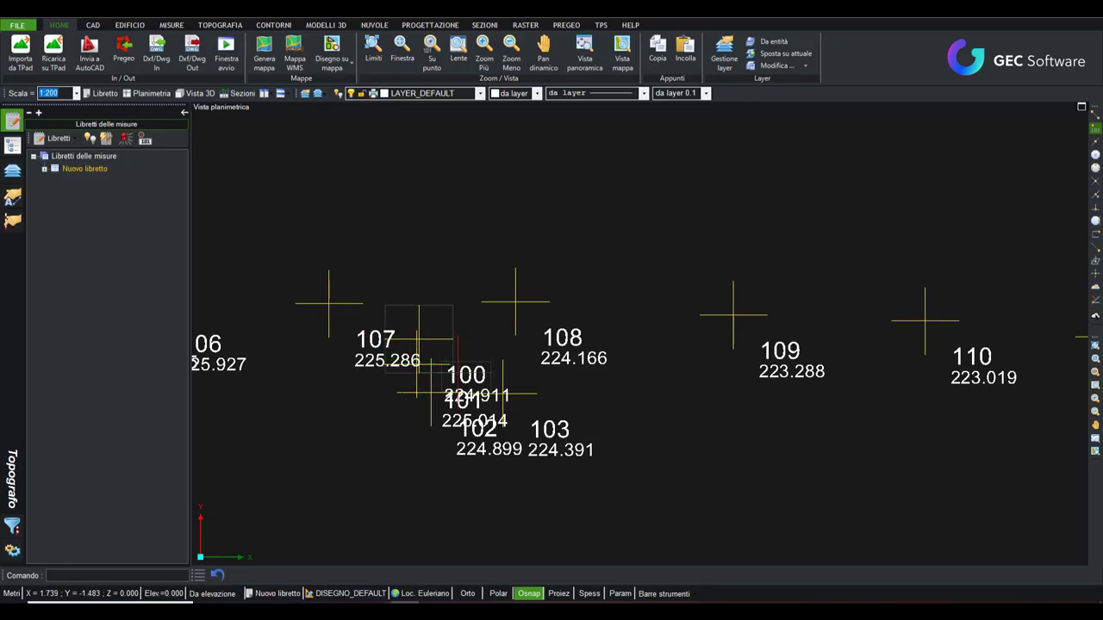
{"action": "mouse_move", "coordinate": [458, 379]}
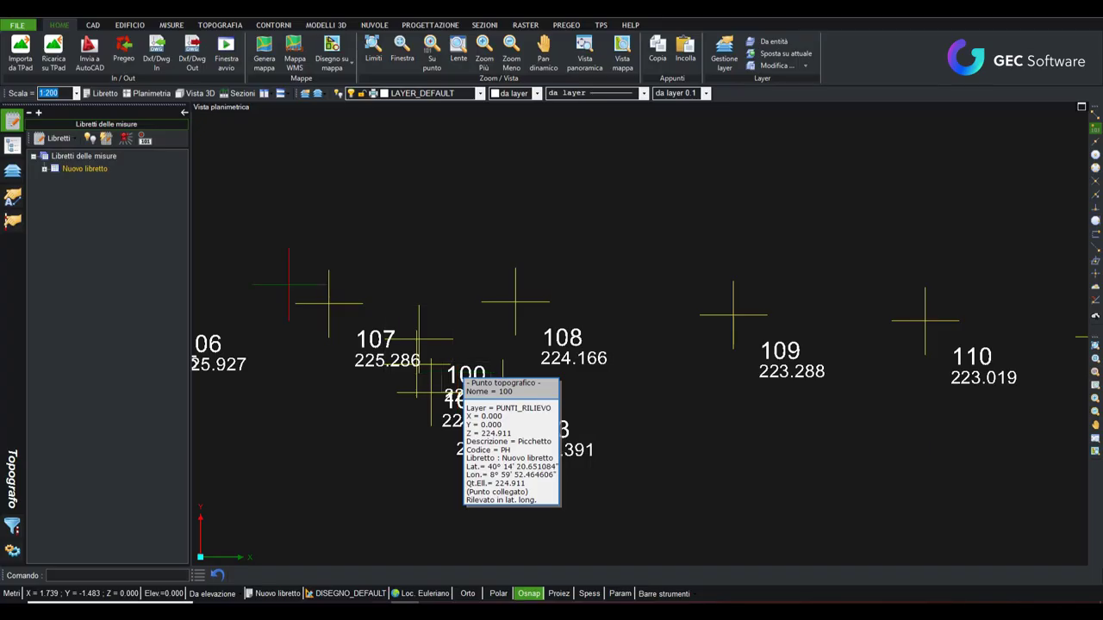
{"action": "left_click", "coordinate": [144, 138]}
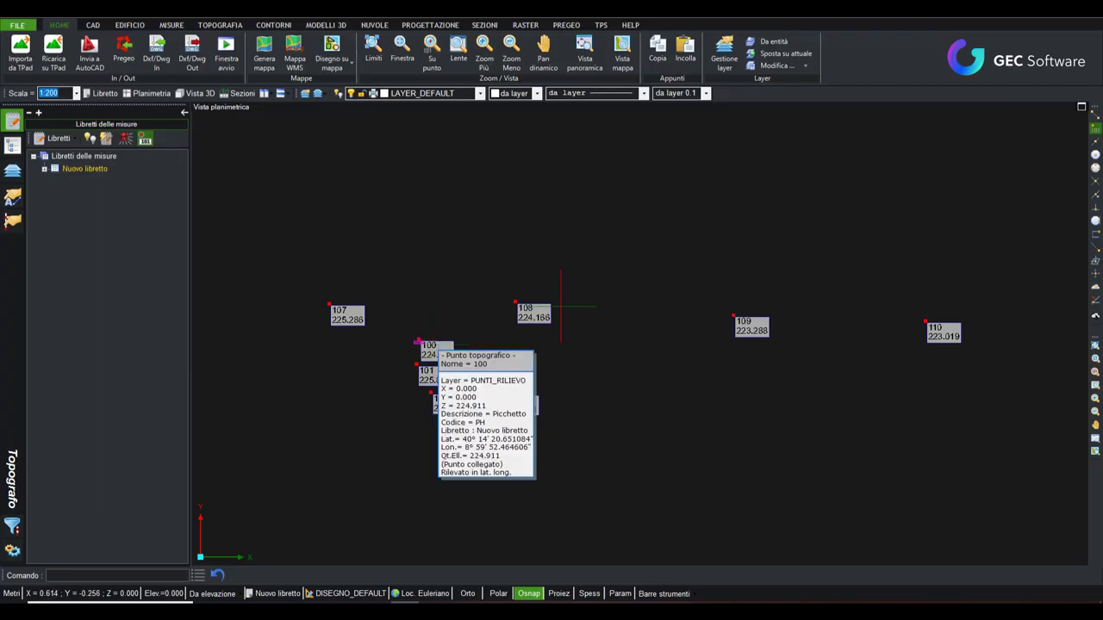
{"action": "mouse_move", "coordinate": [521, 303]}
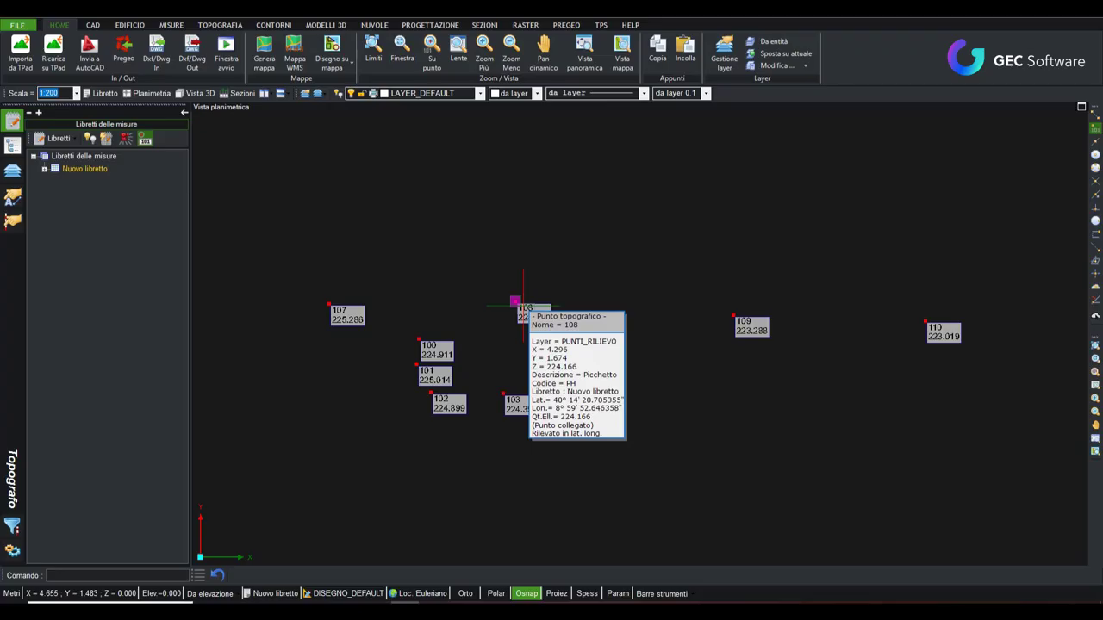
Reopen Nuovo libretto and display its Lat. Lon points table.
{"action": "left_click", "coordinate": [105, 95]}
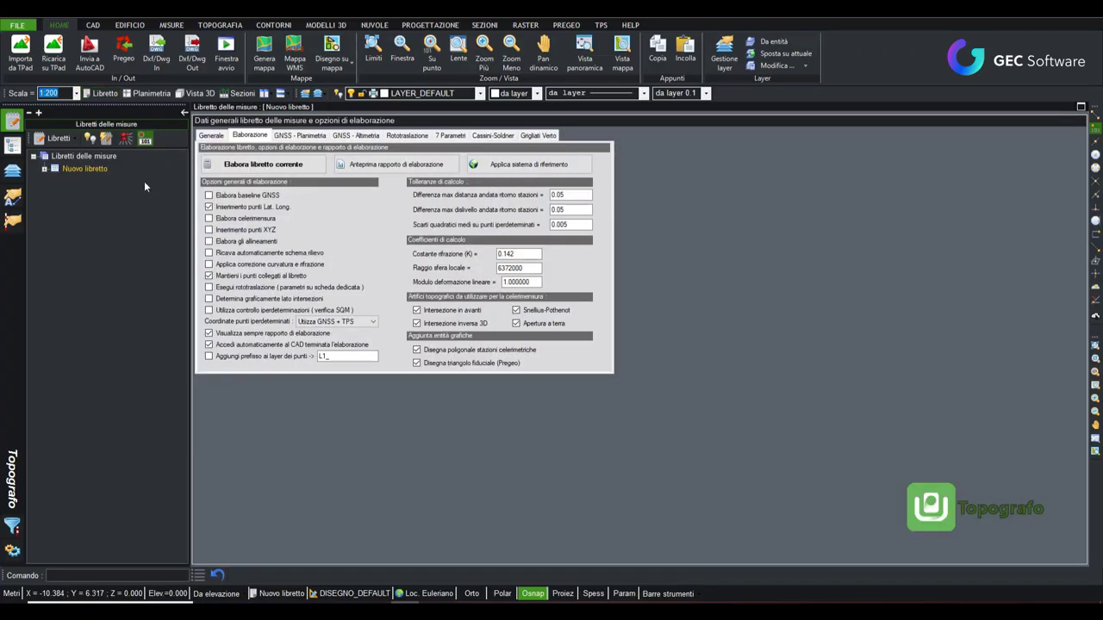
{"action": "left_click", "coordinate": [44, 168]}
{"action": "left_click", "coordinate": [95, 207]}
{"action": "left_click", "coordinate": [91, 218]}
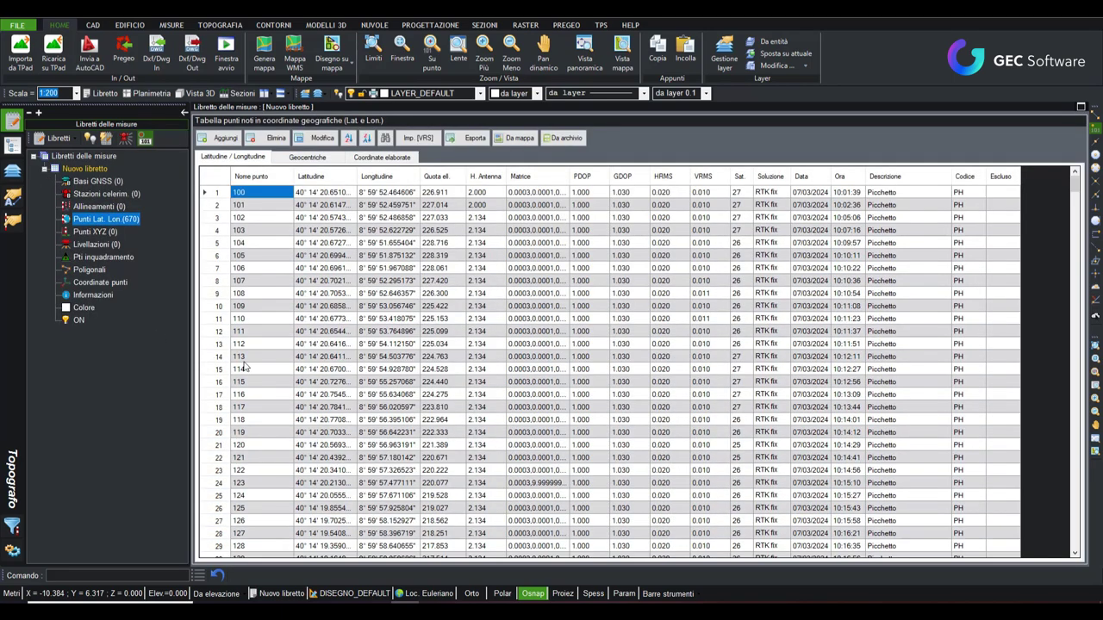
{"action": "scroll", "coordinate": [257, 507], "scroll_direction": "down", "scroll_amount": 4}
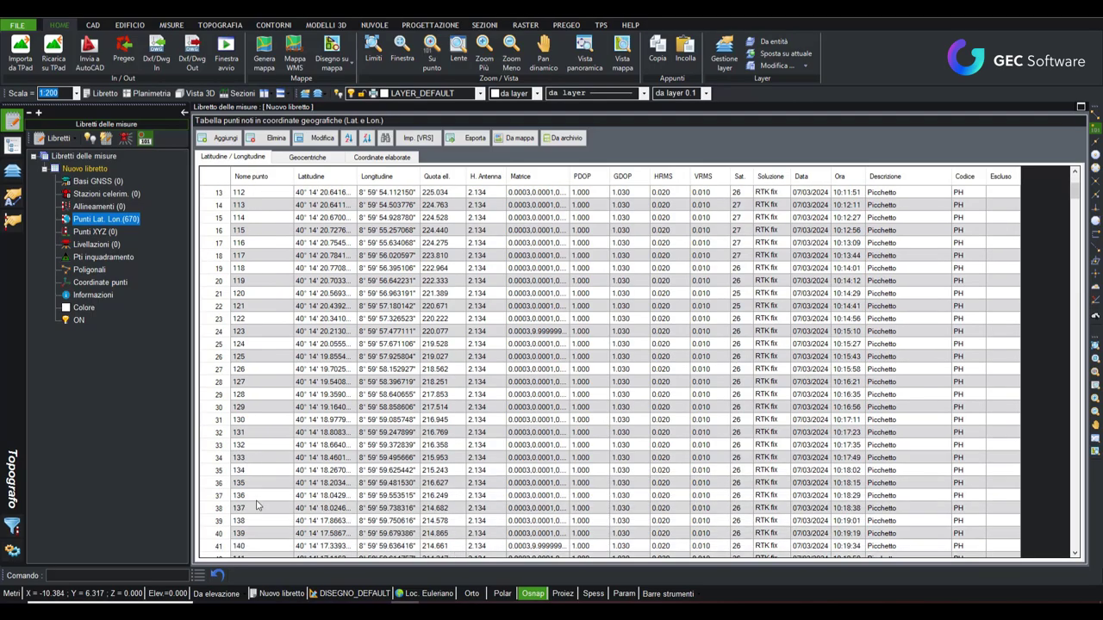
Tag point 120 as the VRS point (Picchetto[VRS]) and return to the processing settings.
{"action": "left_click", "coordinate": [256, 294]}
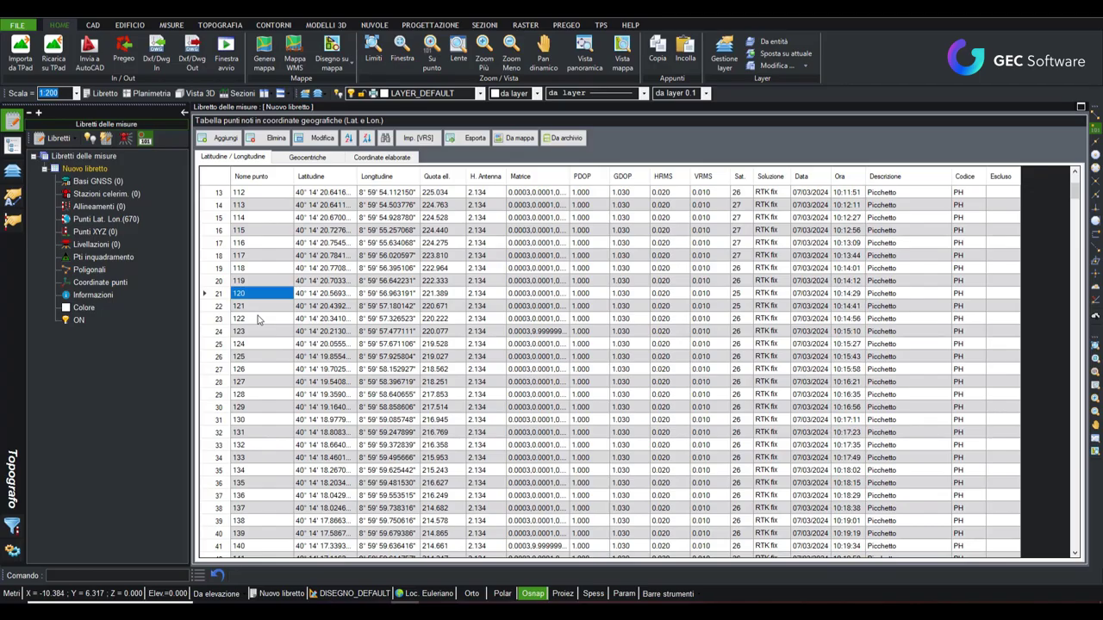
{"action": "left_click", "coordinate": [418, 138]}
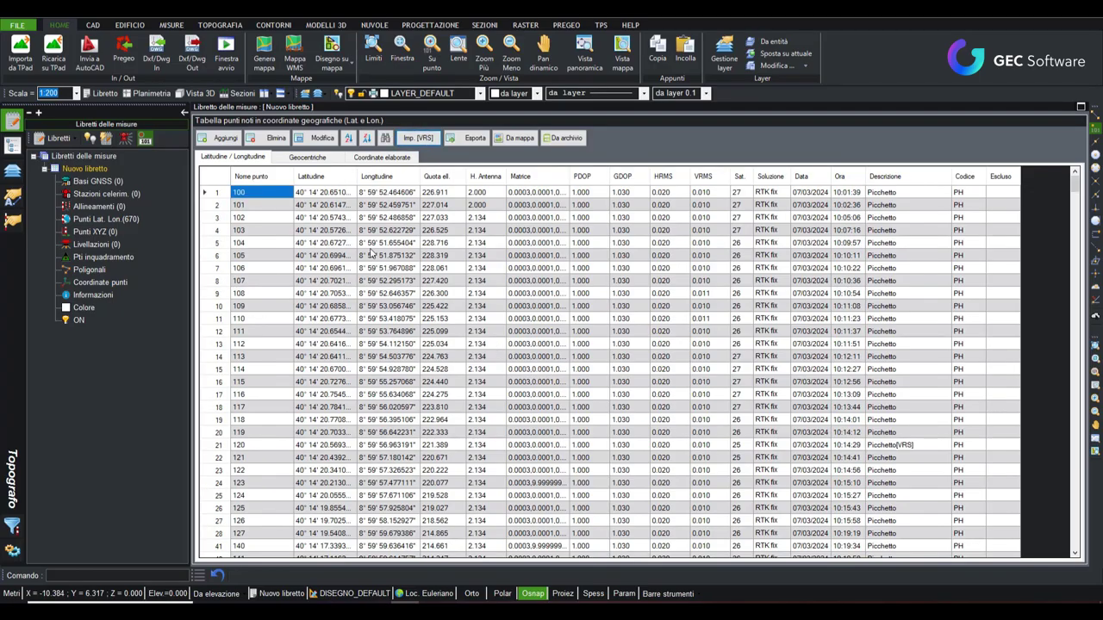
{"action": "left_click", "coordinate": [257, 448]}
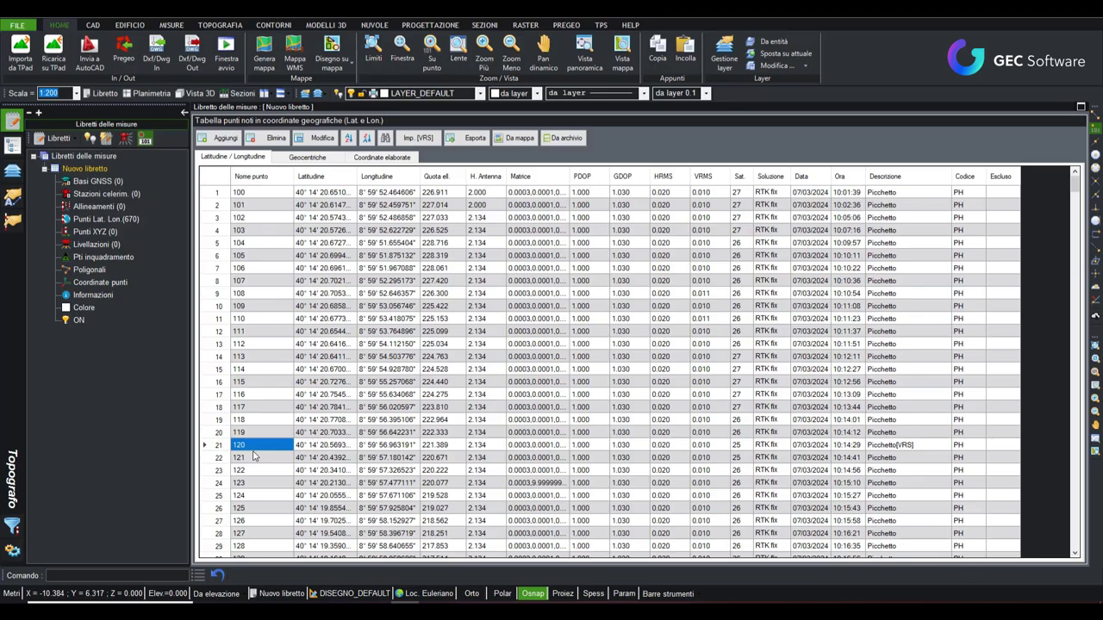
{"action": "left_click", "coordinate": [85, 169]}
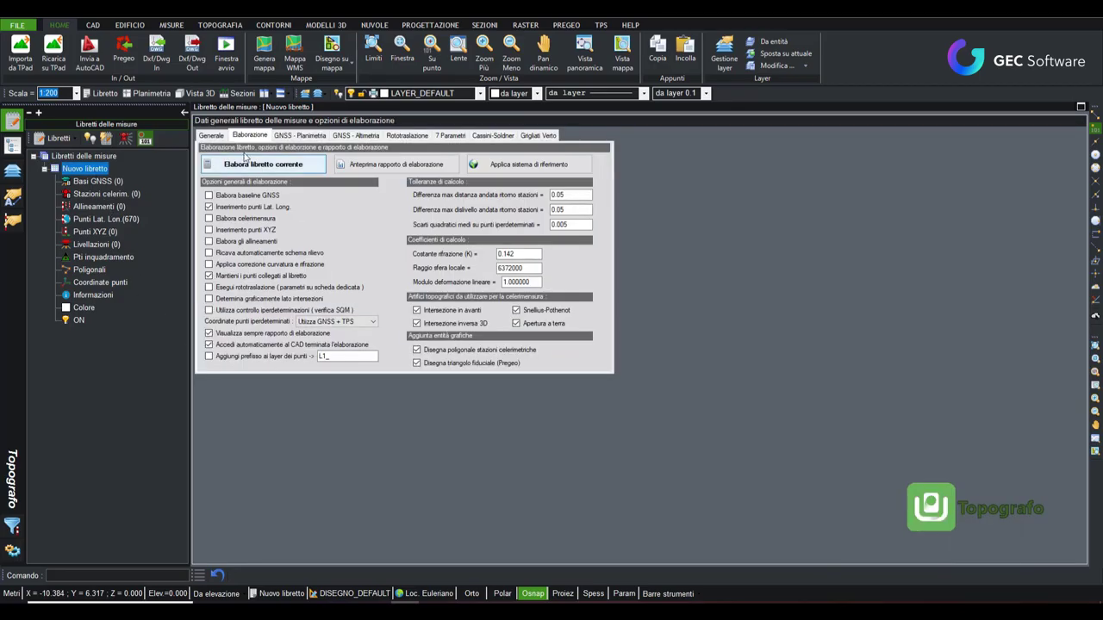
Reprocess the book without keeping previous point styling, with origin at point 120, and close the report.
{"action": "left_click", "coordinate": [274, 168]}
{"action": "left_click", "coordinate": [593, 350]}
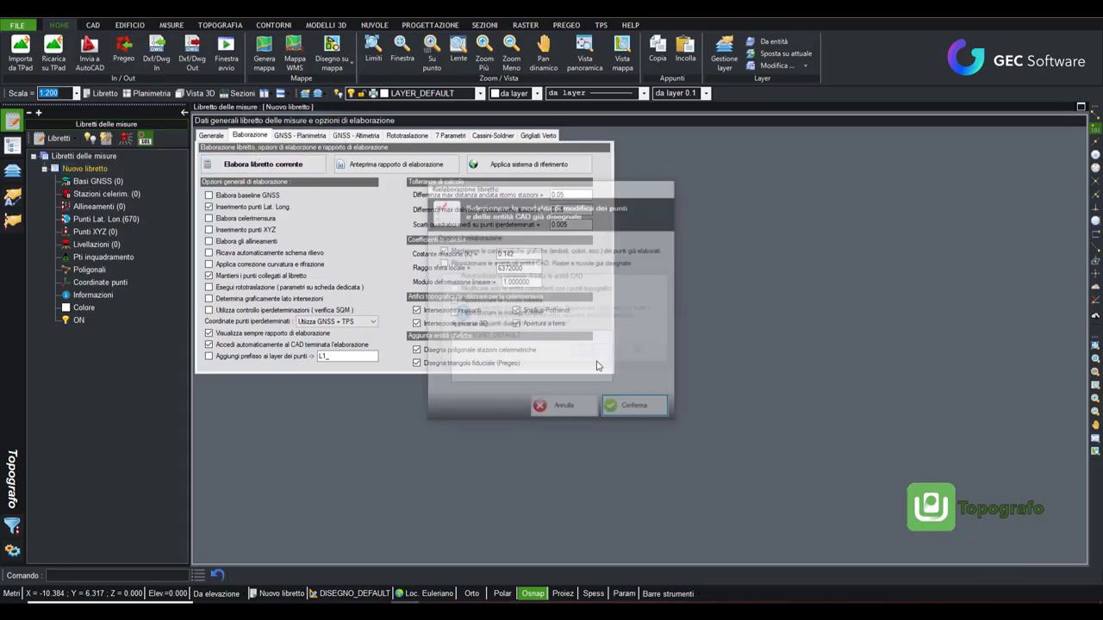
{"action": "left_click", "coordinate": [450, 251]}
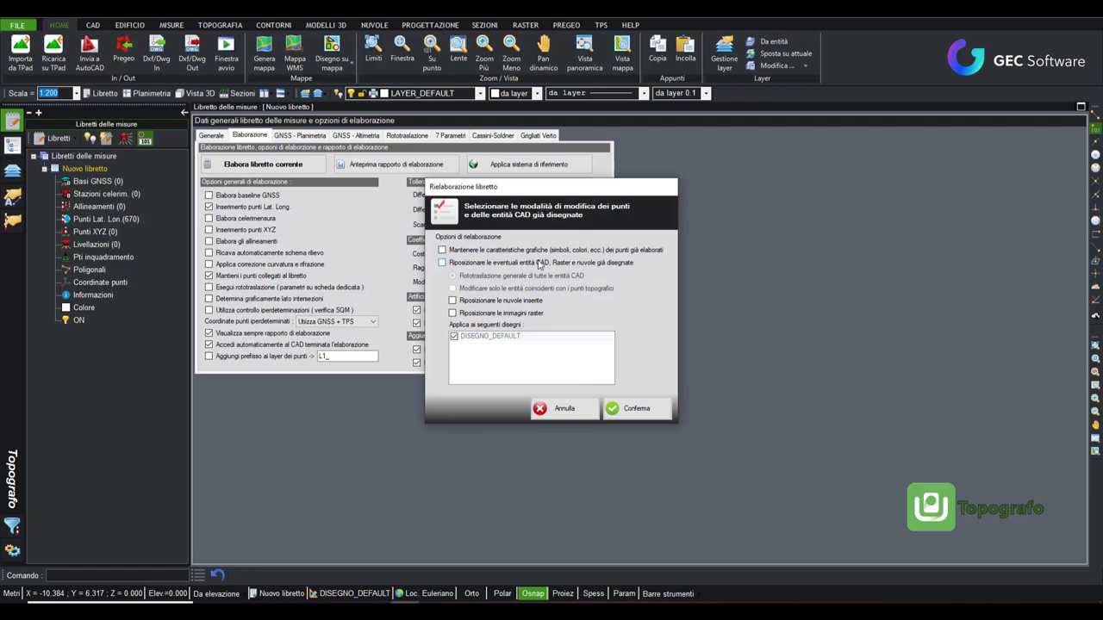
{"action": "left_click", "coordinate": [638, 408]}
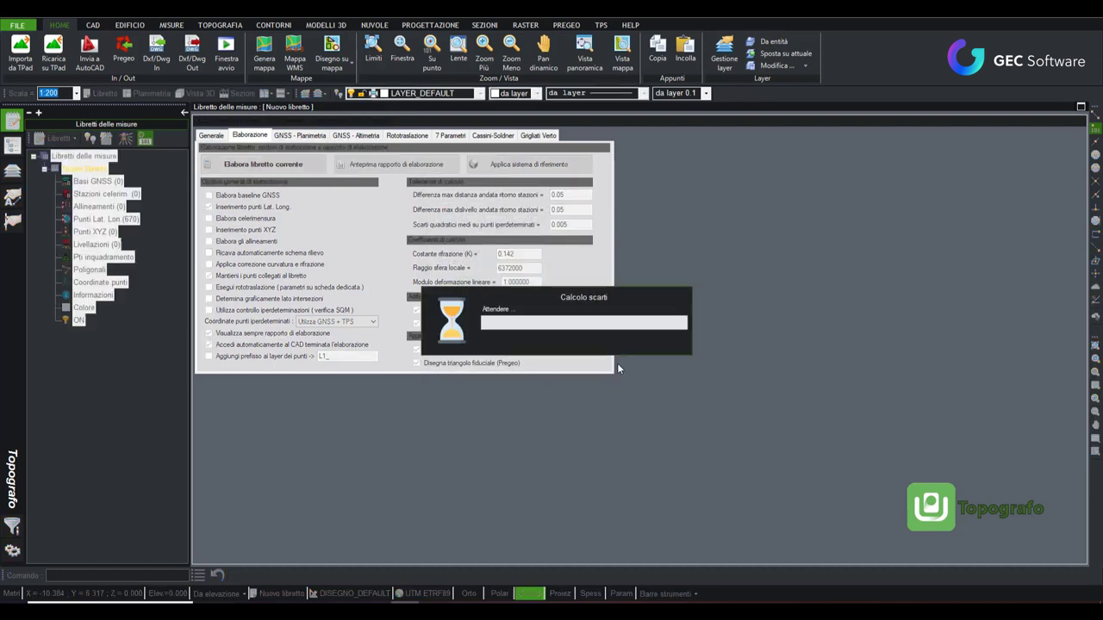
{"action": "left_click", "coordinate": [637, 349]}
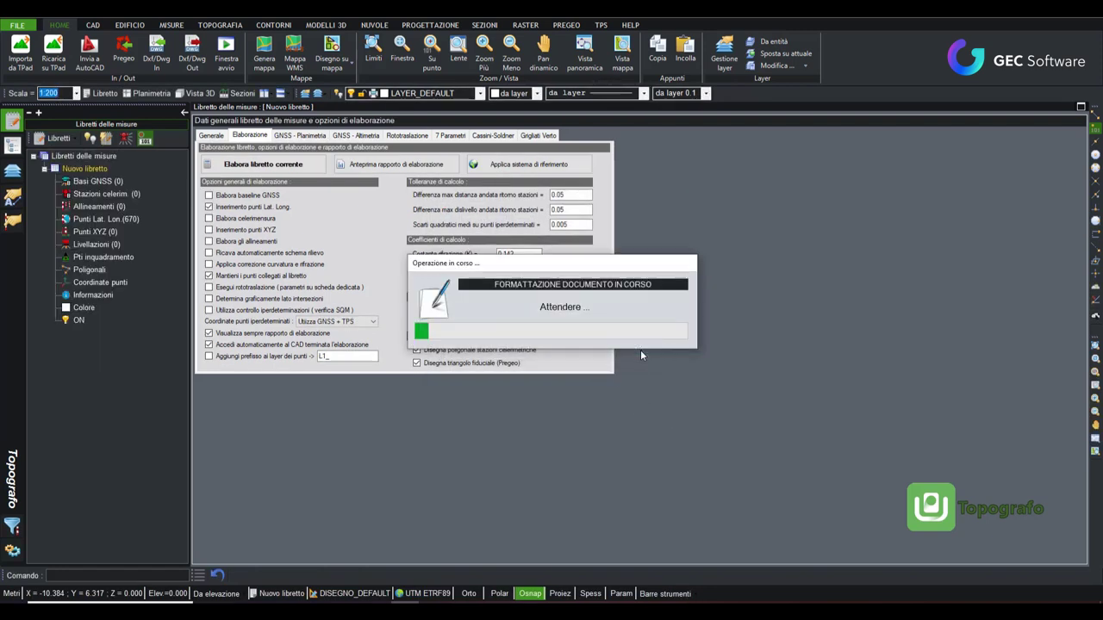
{"action": "scroll", "coordinate": [614, 293], "scroll_direction": "down", "scroll_amount": 5}
{"action": "double_click", "coordinate": [595, 285]}
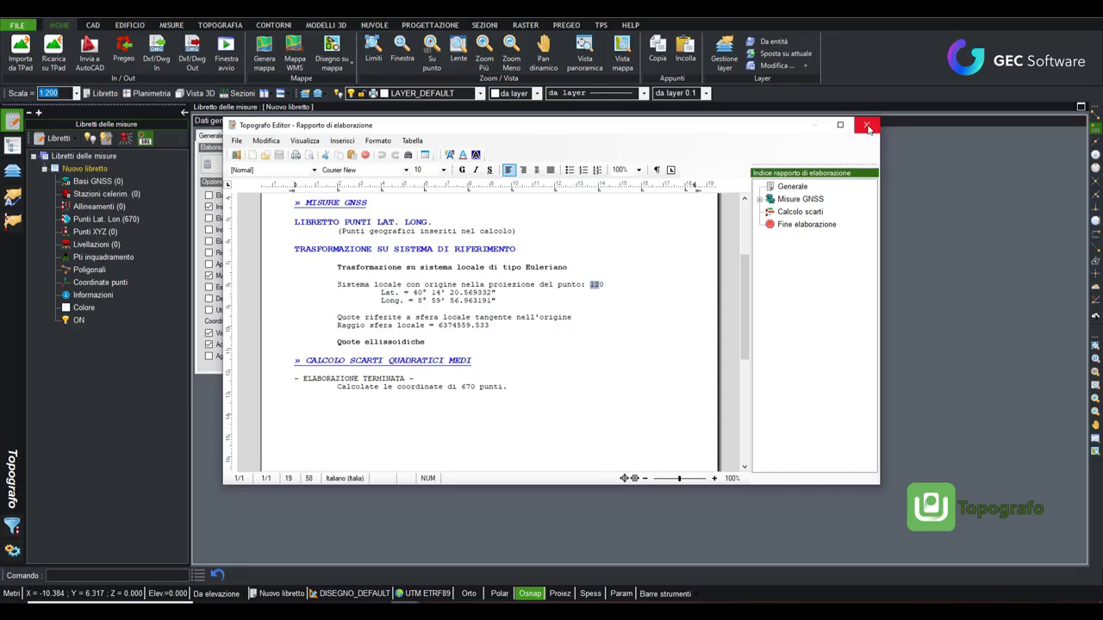
{"action": "left_click", "coordinate": [867, 128]}
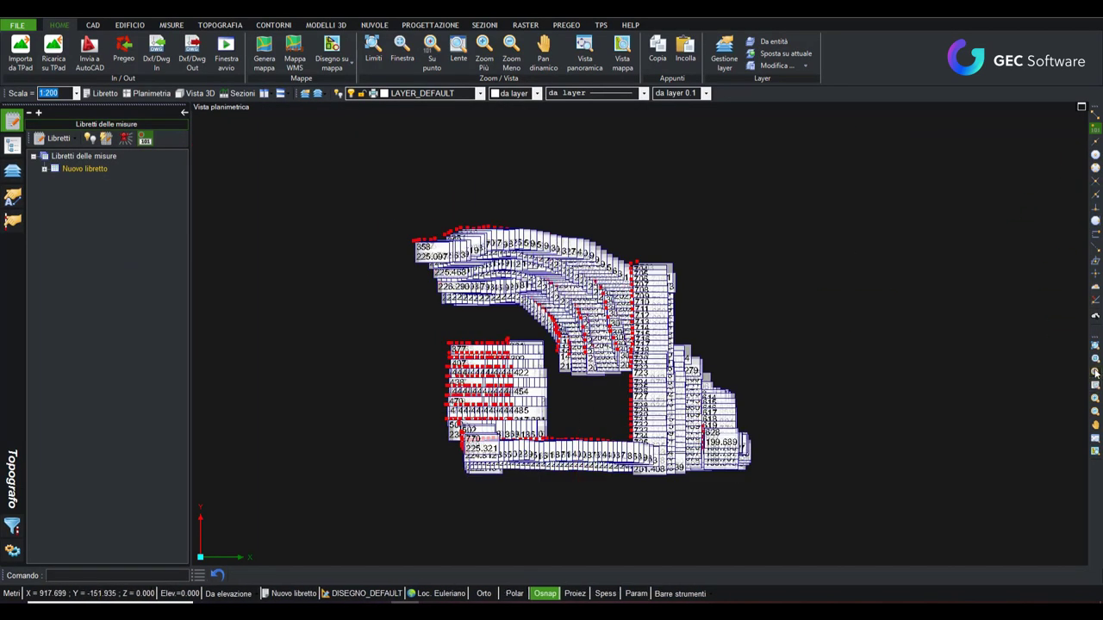
Zoom onto point 120 to confirm it sits at X 0.000, Y 0.000, then reopen Nuovo libretto.
{"action": "left_click", "coordinate": [1095, 372]}
{"action": "type", "text": "120"}
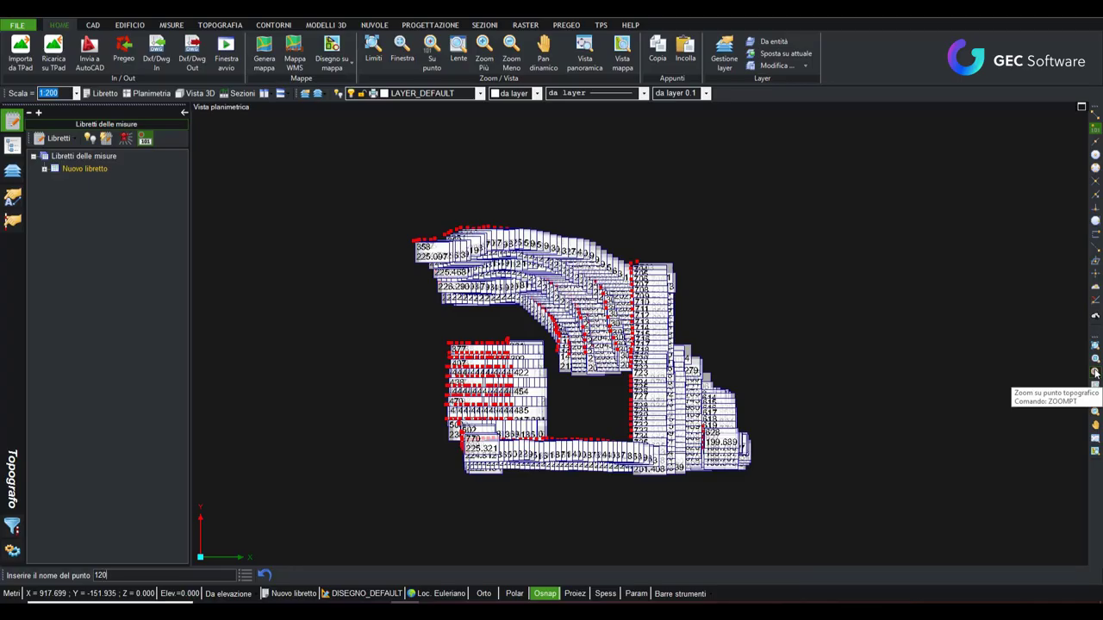
{"action": "key", "text": "Return"}
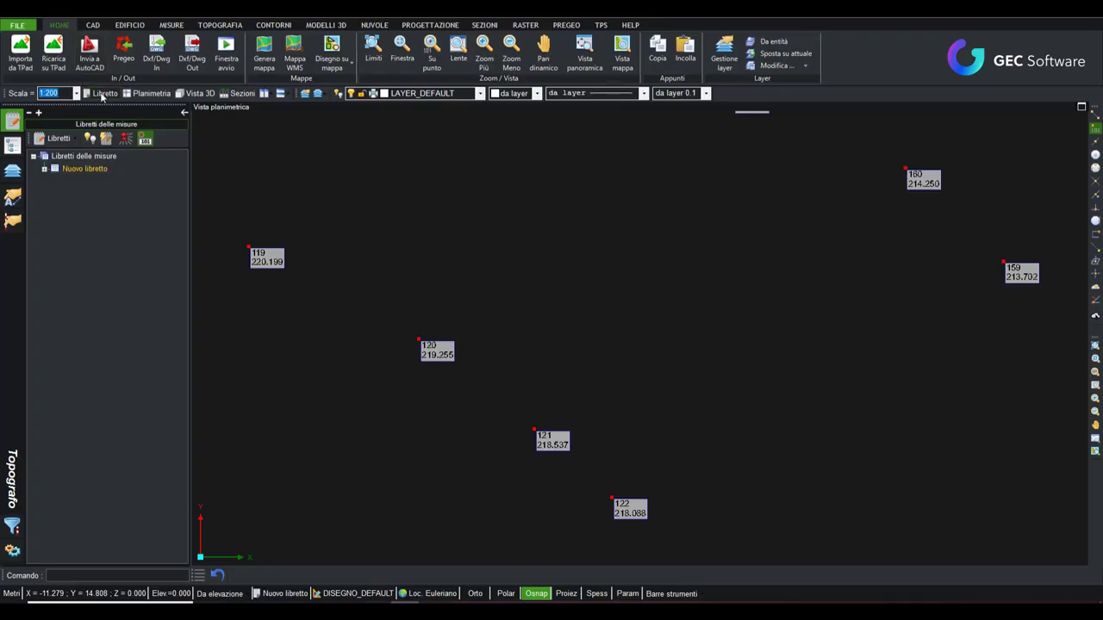
{"action": "double_click", "coordinate": [66, 168]}
{"action": "left_click", "coordinate": [46, 169]}
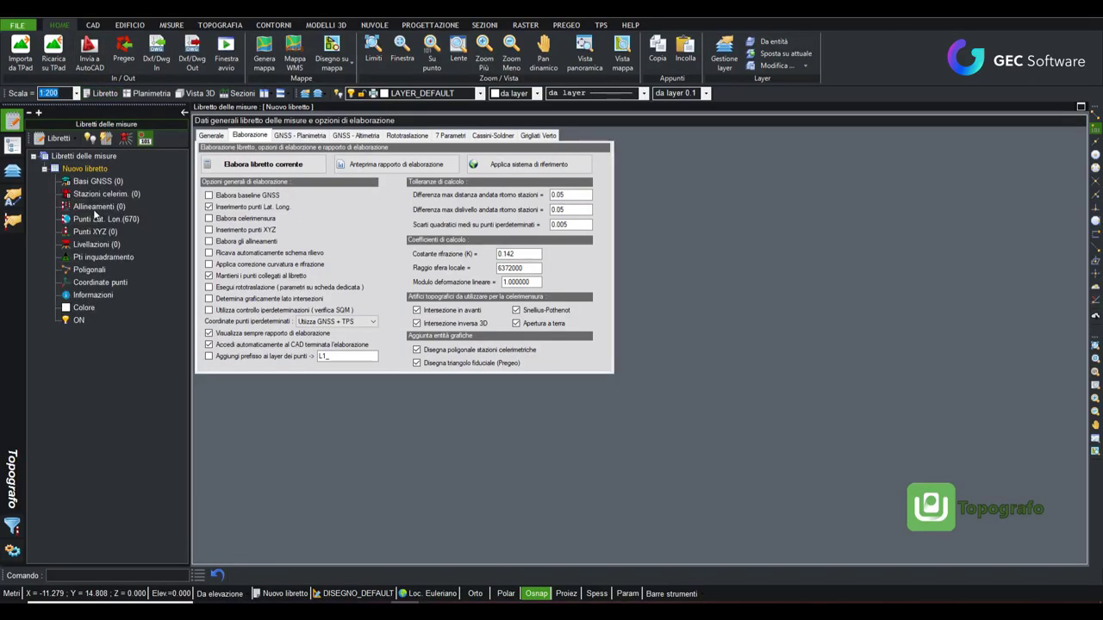
Set the GNSS projection to UTM on the WGS84/GRS80 ellipsoid, forced to zone 32.
{"action": "left_click", "coordinate": [105, 219]}
{"action": "double_click", "coordinate": [90, 169]}
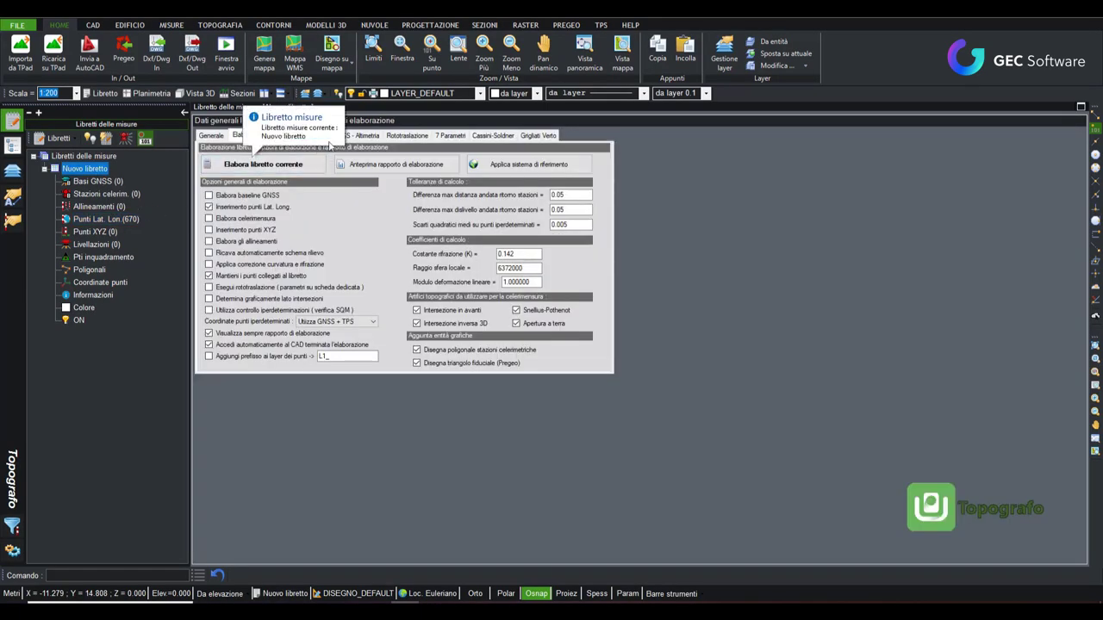
{"action": "left_click", "coordinate": [313, 134]}
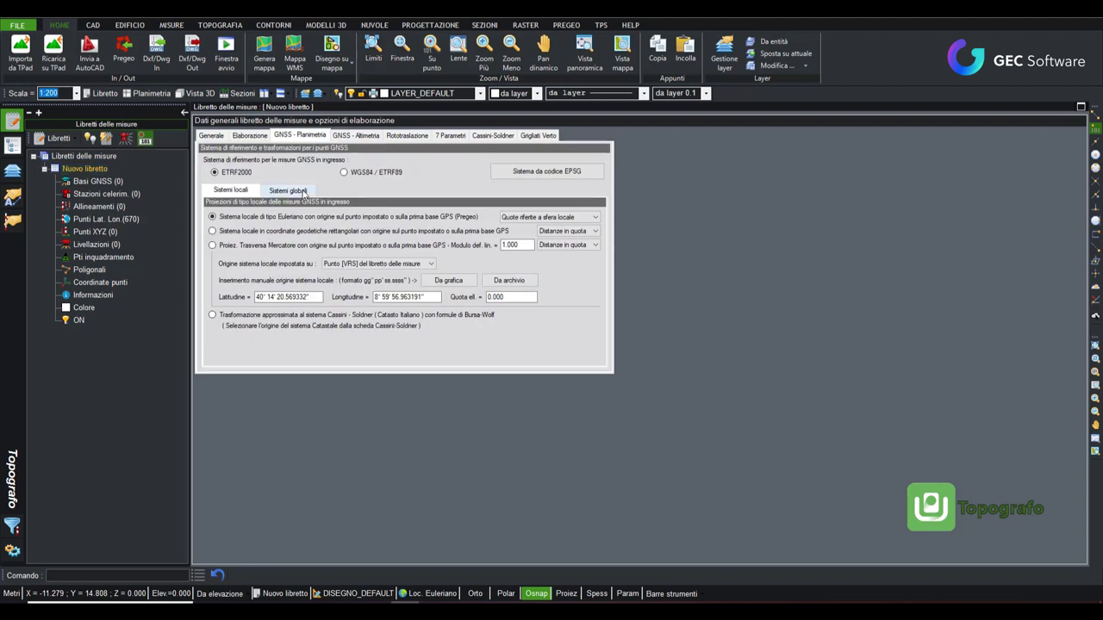
{"action": "left_click", "coordinate": [303, 191]}
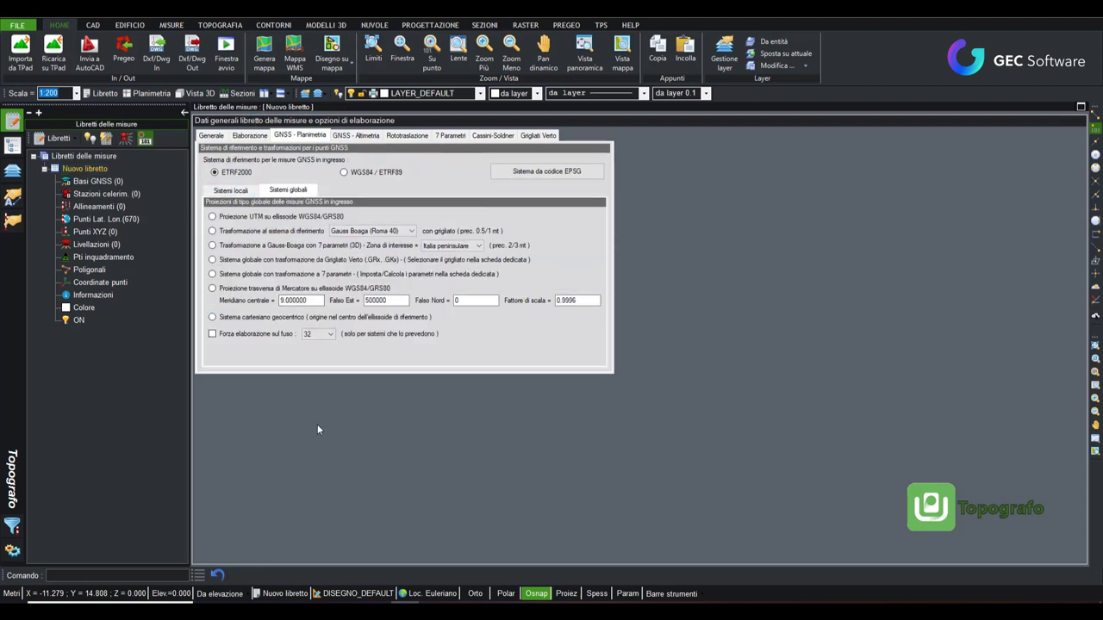
{"action": "left_click", "coordinate": [264, 216]}
{"action": "left_click", "coordinate": [331, 335]}
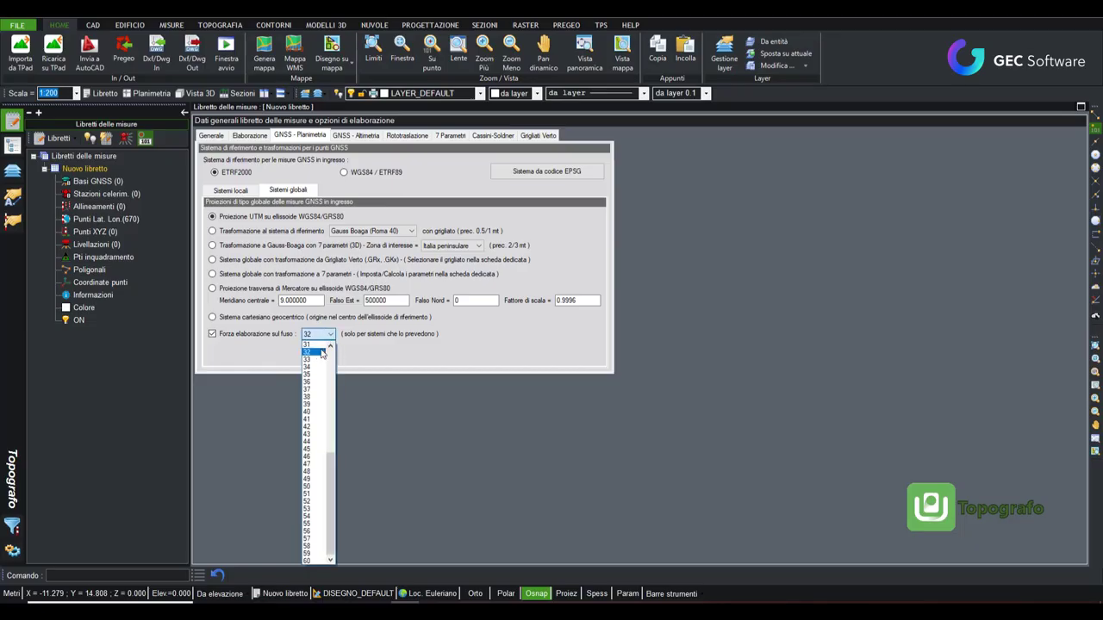
{"action": "left_click", "coordinate": [316, 355]}
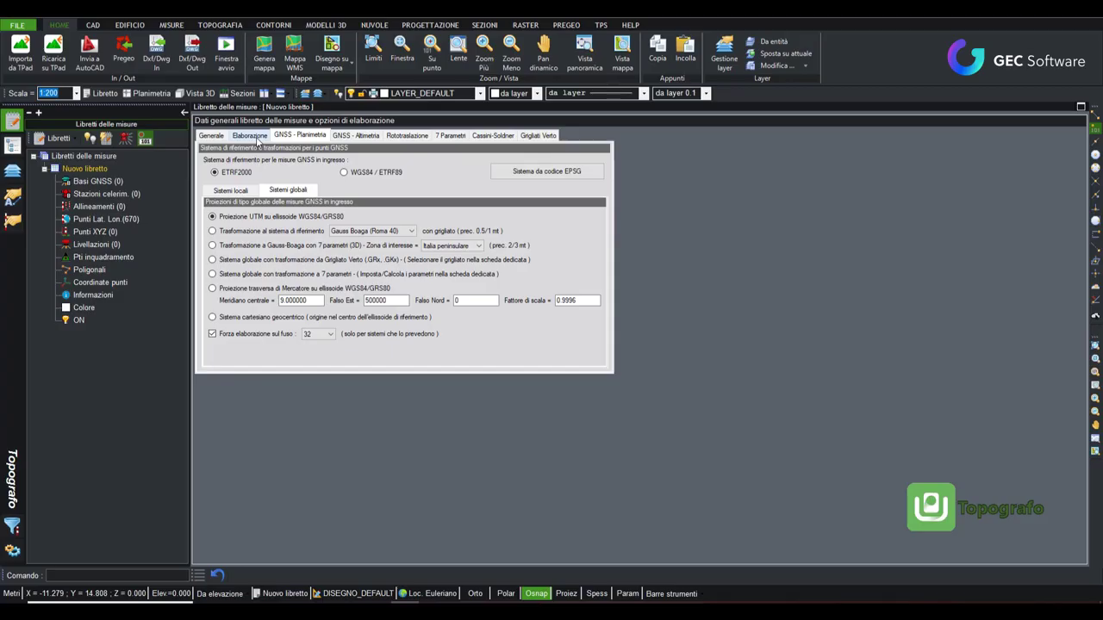
{"action": "left_click", "coordinate": [249, 136]}
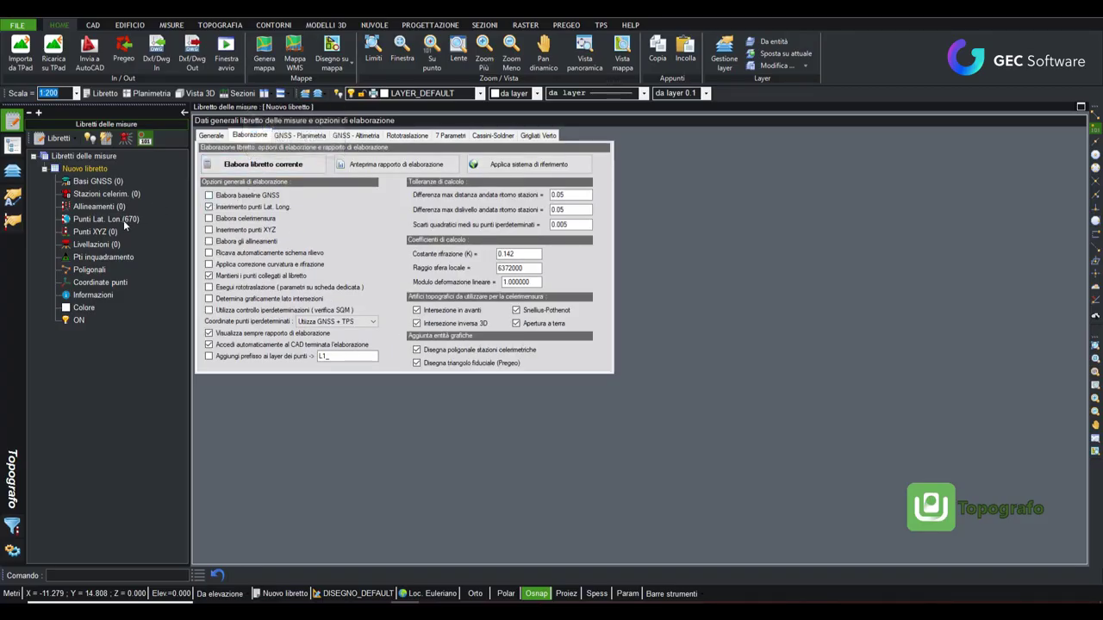
Reprocess the book into UTM-ETRF2000 zone 32, recomputing all 670 points, and close the report.
{"action": "left_click", "coordinate": [259, 163]}
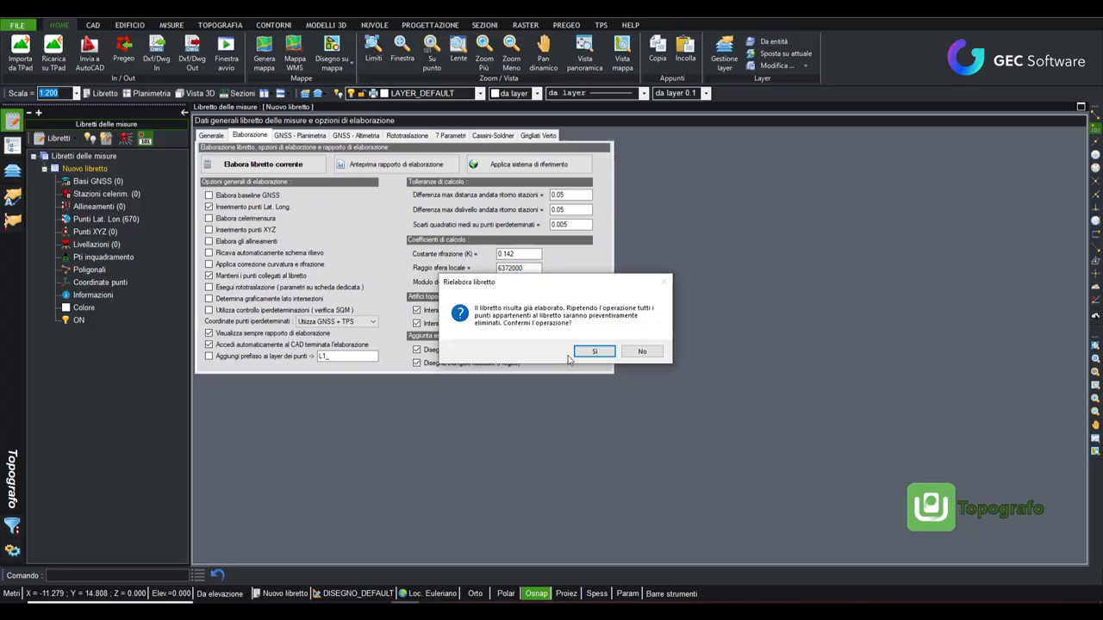
{"action": "left_click", "coordinate": [594, 352]}
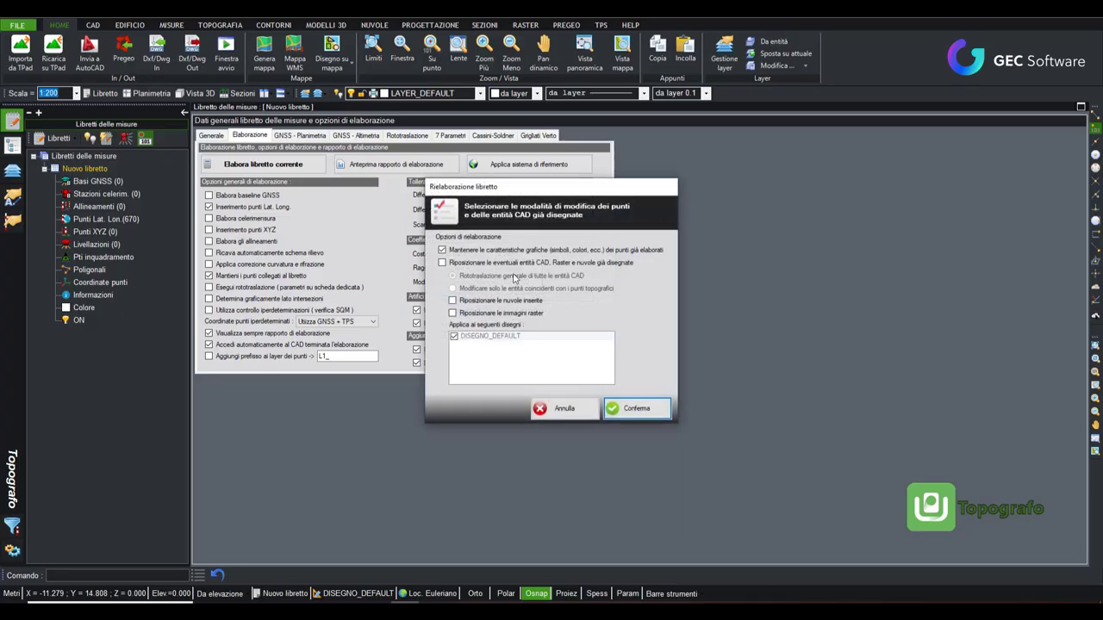
{"action": "left_click", "coordinate": [642, 410]}
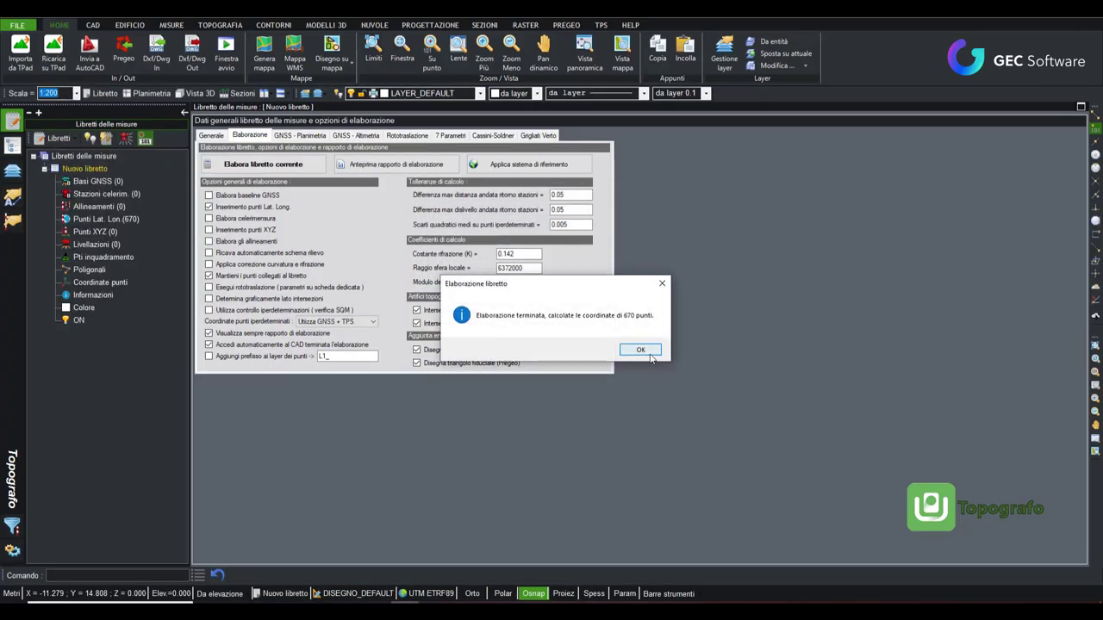
{"action": "left_click", "coordinate": [640, 348]}
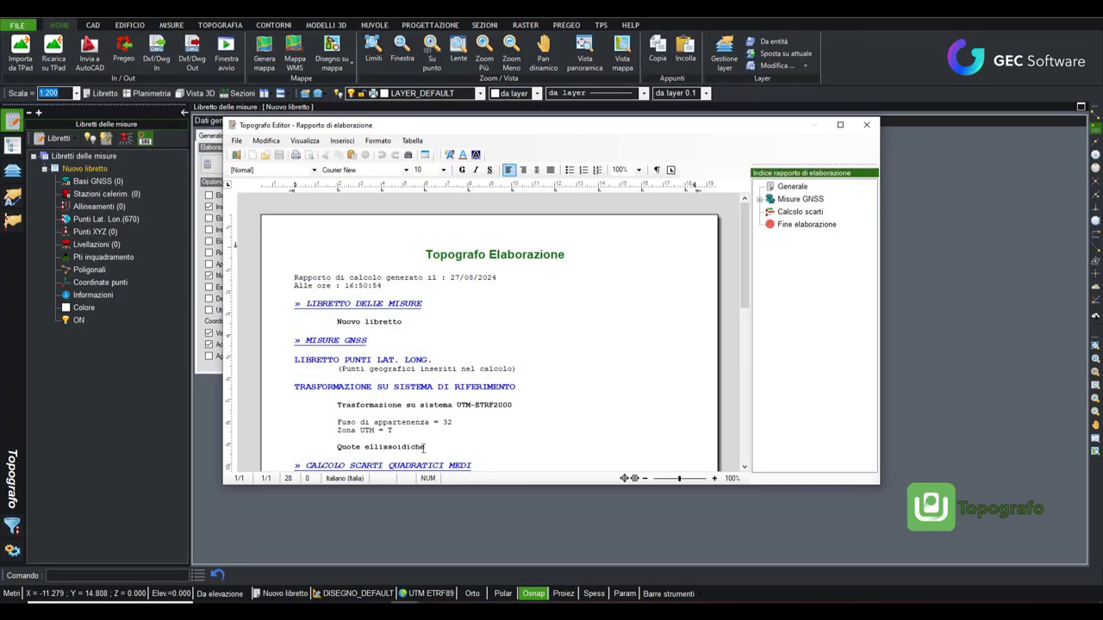
{"action": "scroll", "coordinate": [423, 447], "scroll_direction": "down", "scroll_amount": 5}
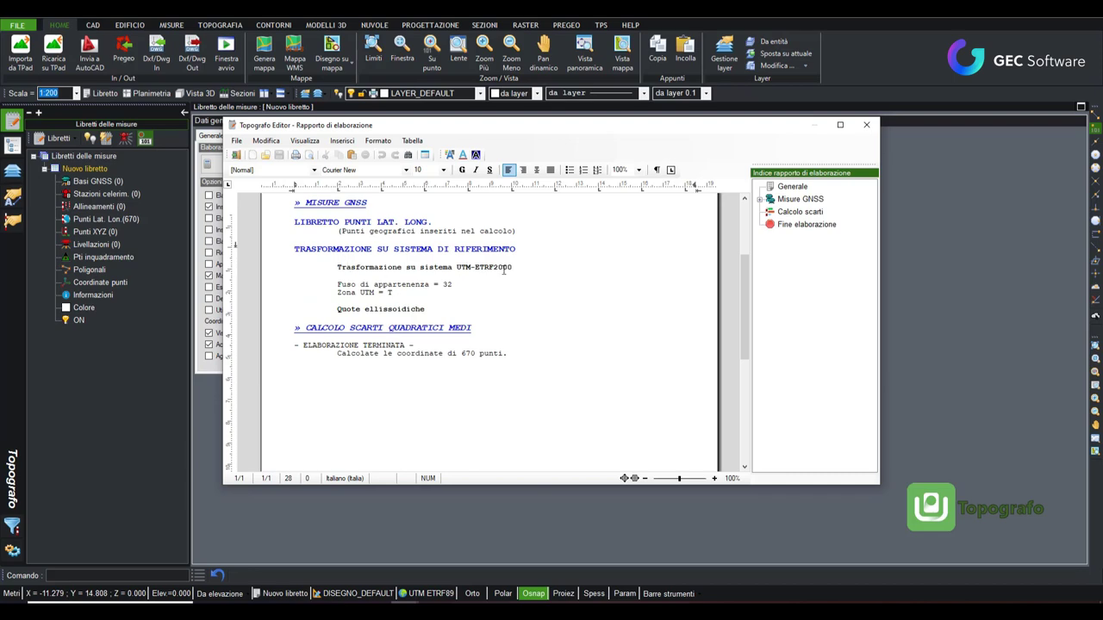
{"action": "left_click", "coordinate": [866, 125]}
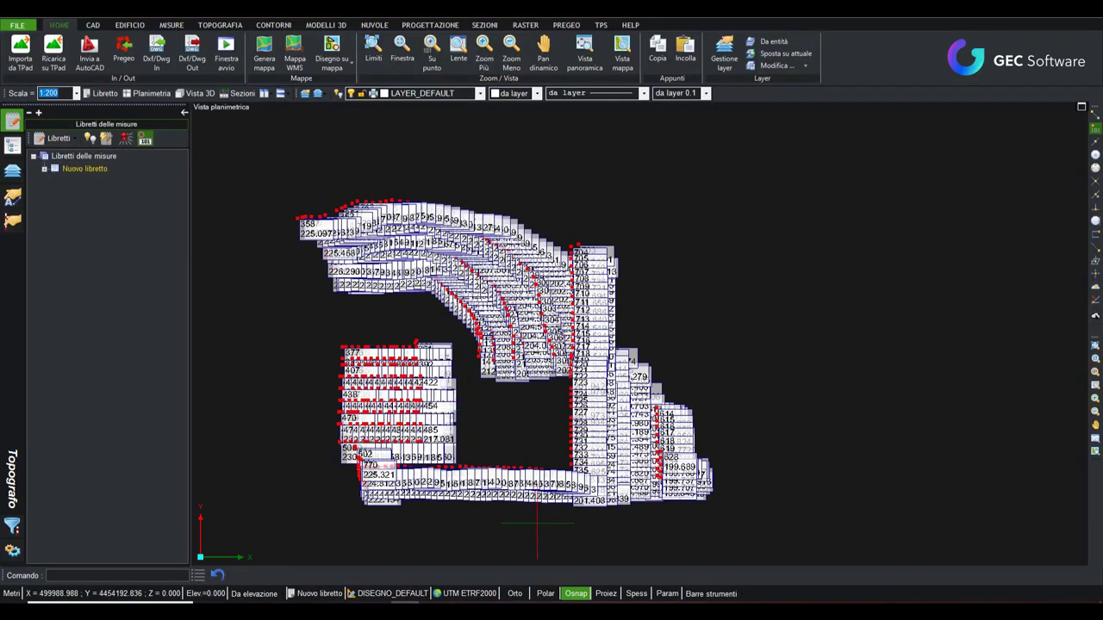
Inspect the UTM-plotted points in plan view, then reopen the Nuovo libretto processing options.
{"action": "scroll", "coordinate": [465, 409], "scroll_direction": "up", "scroll_amount": 2}
{"action": "scroll", "coordinate": [462, 396], "scroll_direction": "up", "scroll_amount": 2}
{"action": "scroll", "coordinate": [447, 349], "scroll_direction": "up", "scroll_amount": 2}
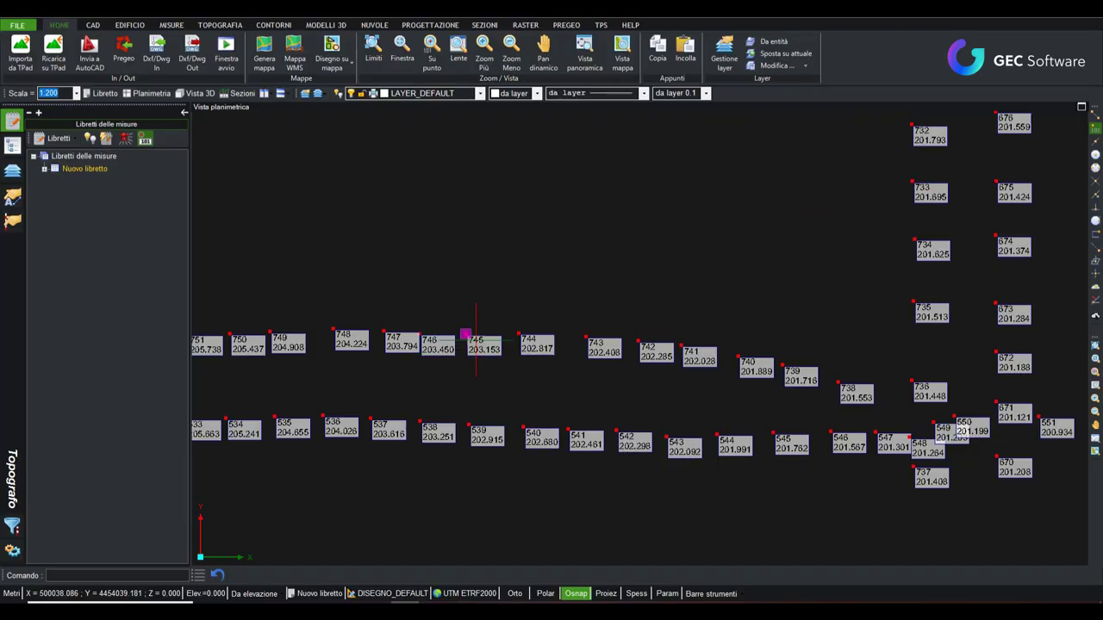
{"action": "mouse_move", "coordinate": [466, 334]}
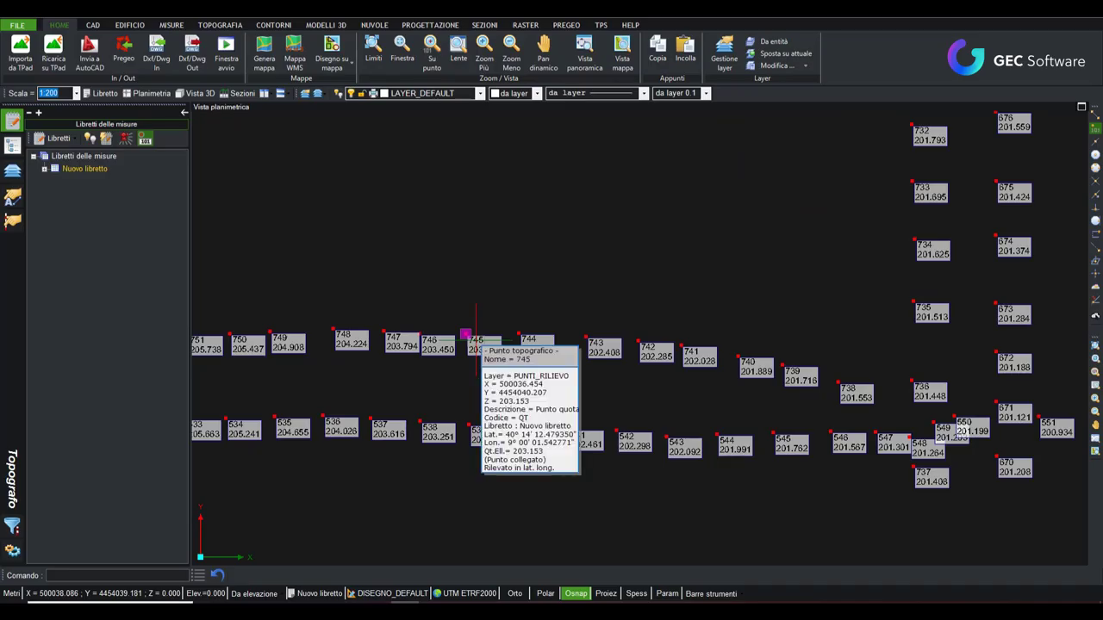
{"action": "scroll", "coordinate": [474, 335], "scroll_direction": "down", "scroll_amount": 3}
{"action": "scroll", "coordinate": [475, 334], "scroll_direction": "down", "scroll_amount": 3}
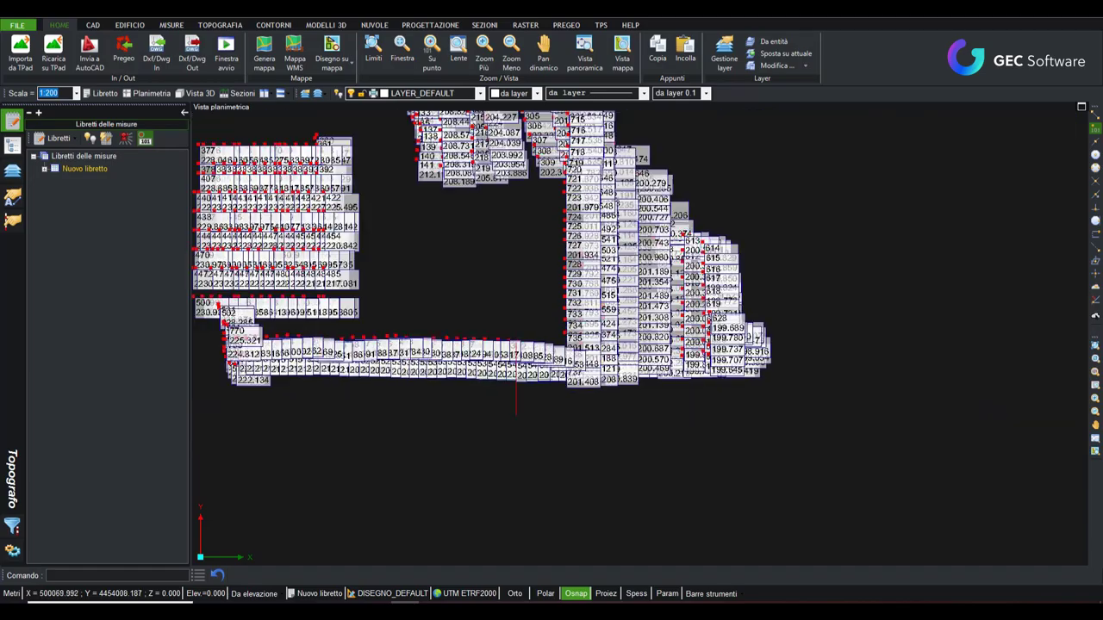
{"action": "scroll", "coordinate": [475, 334], "scroll_direction": "down", "scroll_amount": 2}
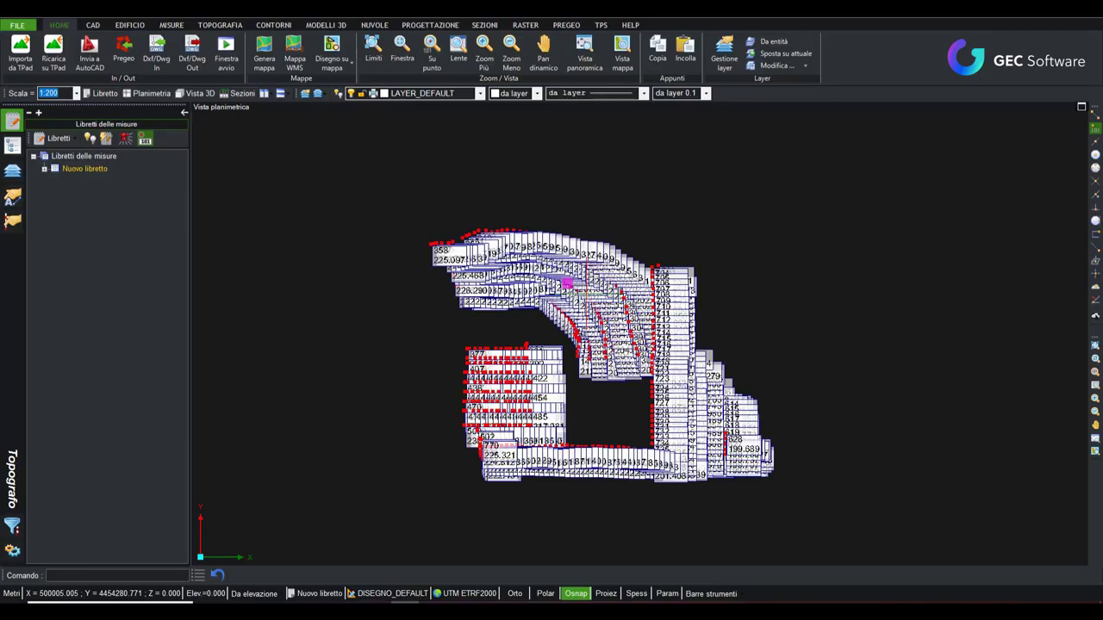
{"action": "scroll", "coordinate": [689, 403], "scroll_direction": "up", "scroll_amount": 3}
{"action": "scroll", "coordinate": [690, 404], "scroll_direction": "up", "scroll_amount": 2}
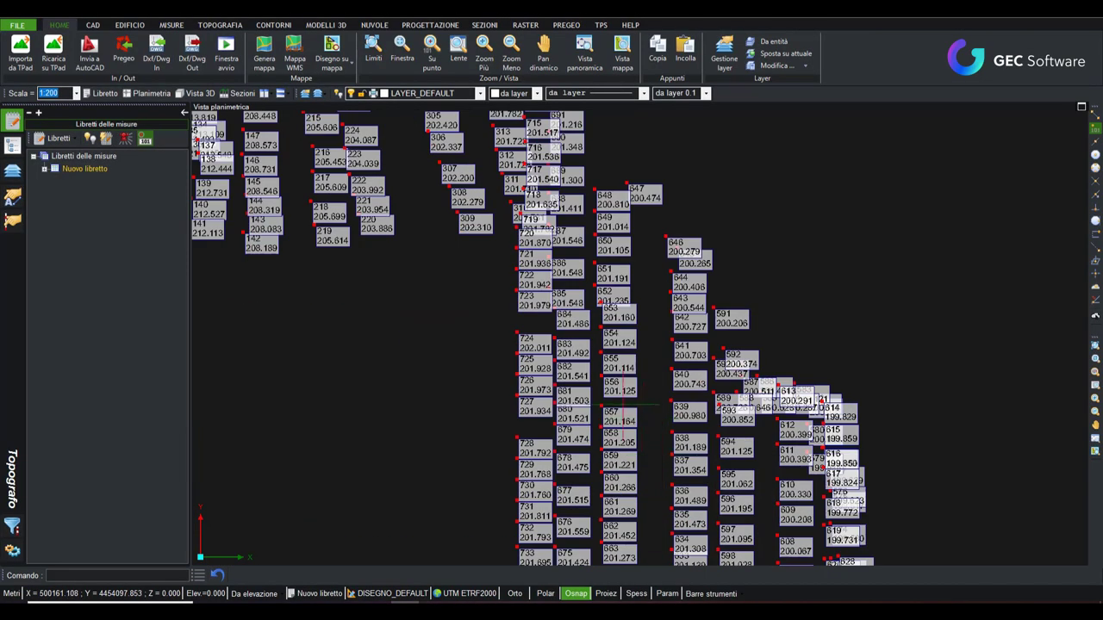
{"action": "scroll", "coordinate": [564, 308], "scroll_direction": "up", "scroll_amount": 2}
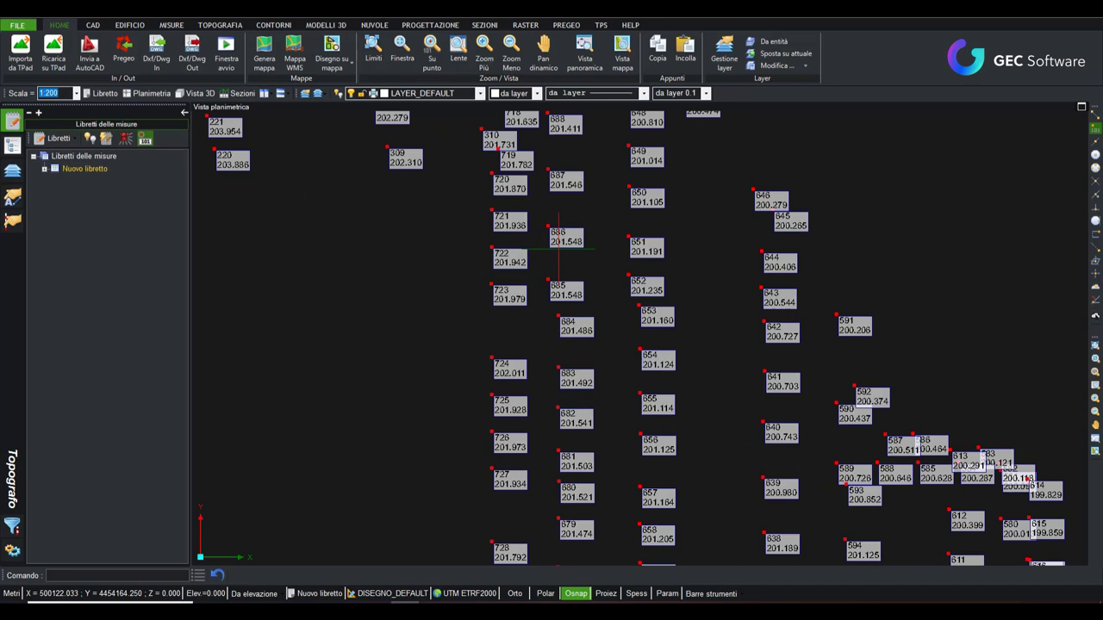
{"action": "scroll", "coordinate": [621, 328], "scroll_direction": "down", "scroll_amount": 1}
{"action": "scroll", "coordinate": [657, 381], "scroll_direction": "down", "scroll_amount": 2}
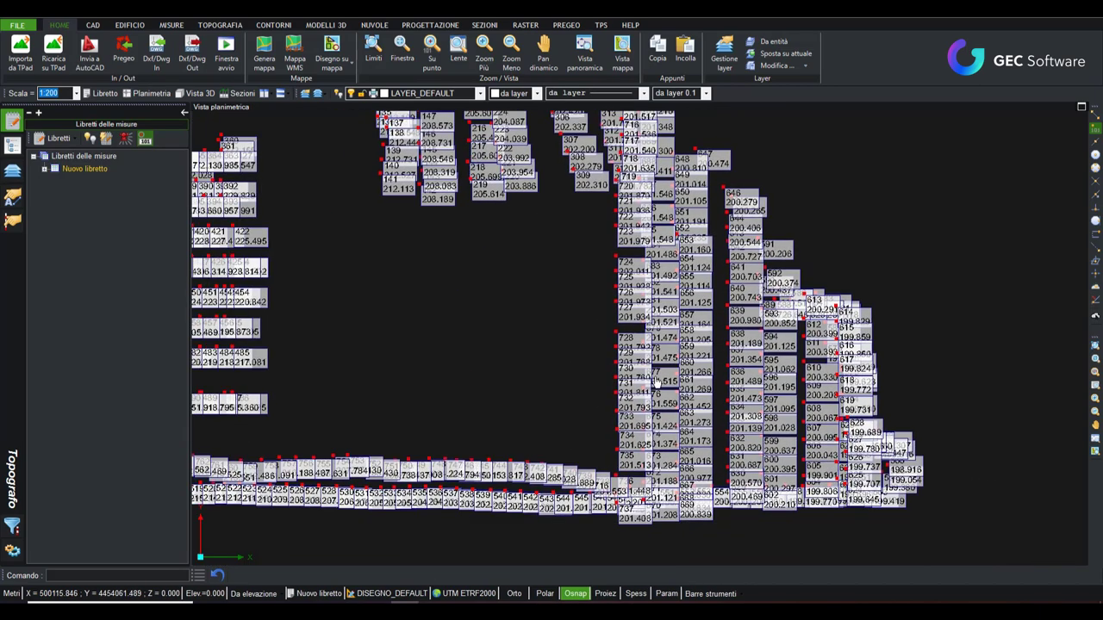
{"action": "middle_click_drag", "start_coordinate": [655, 382], "coordinate": [678, 342]}
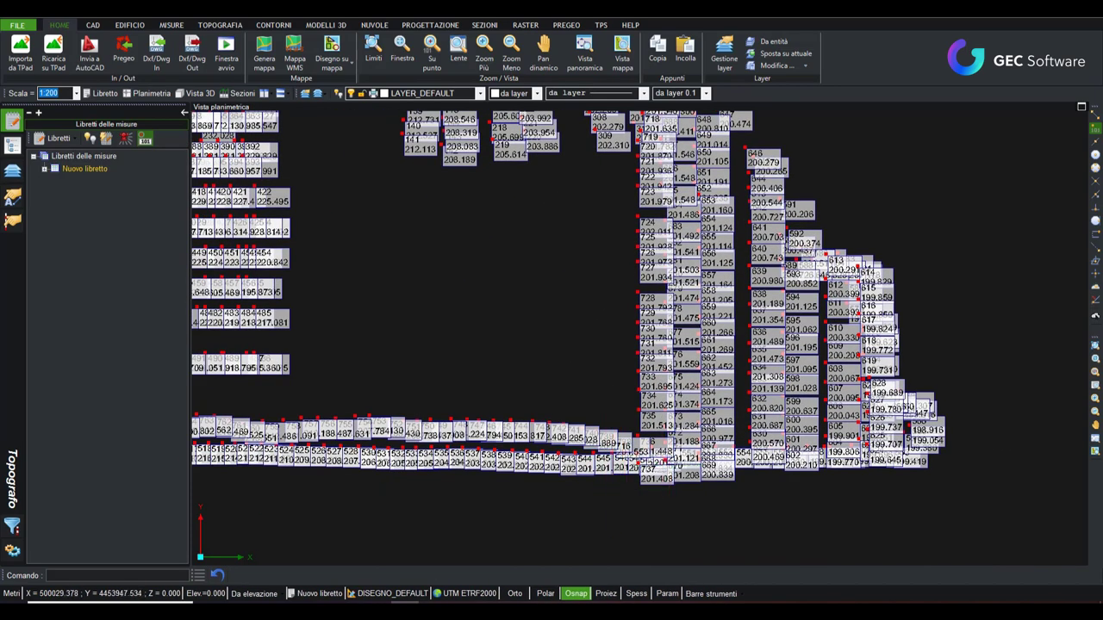
{"action": "double_click", "coordinate": [85, 169]}
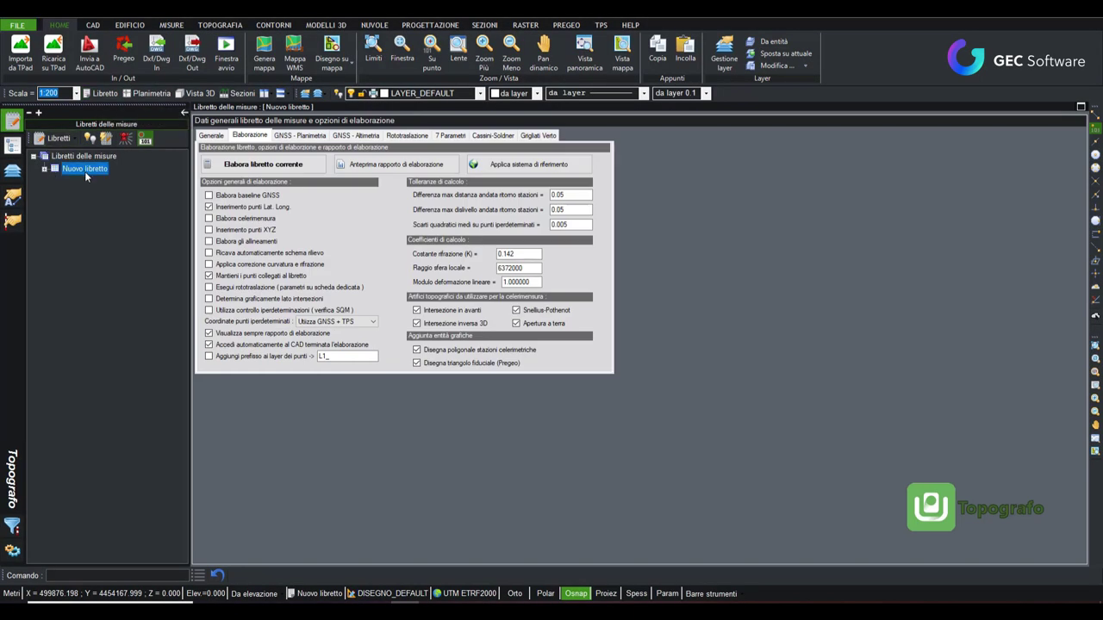
Apply EPSG:3003 Monte Mario / Italy zone 1 as the GNSS planimetric reference system.
{"action": "left_click", "coordinate": [300, 135]}
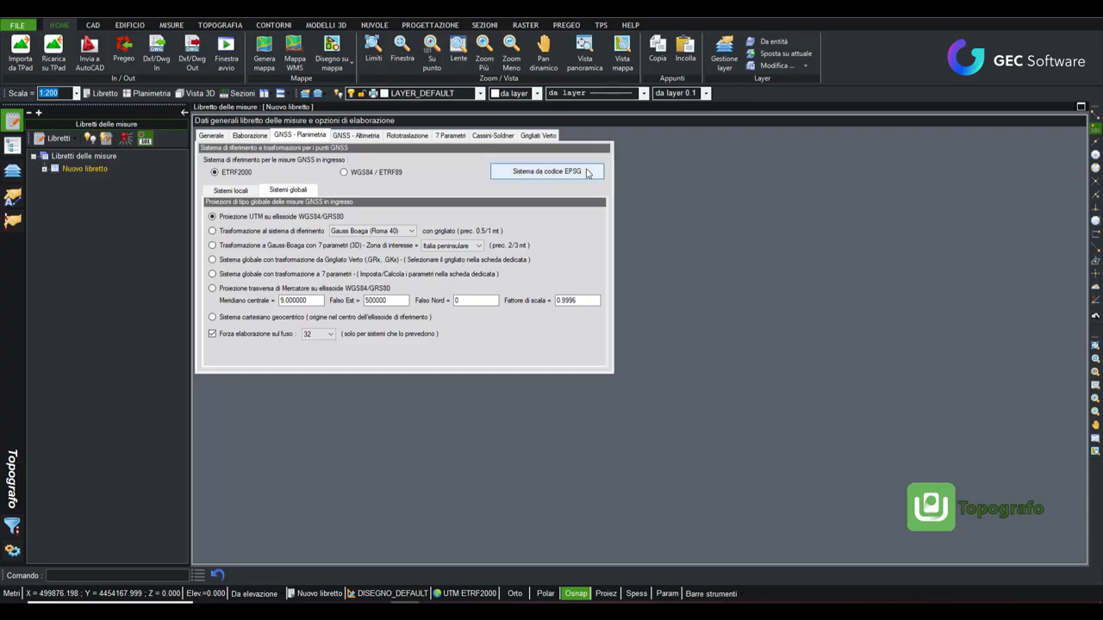
{"action": "left_click", "coordinate": [580, 177]}
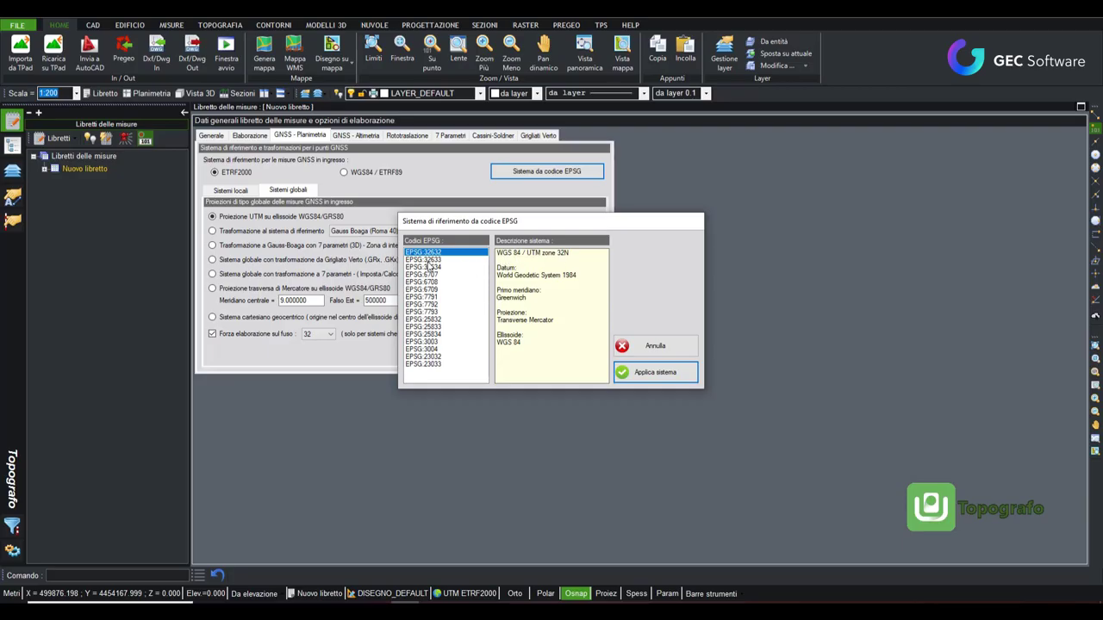
{"action": "left_click", "coordinate": [432, 343]}
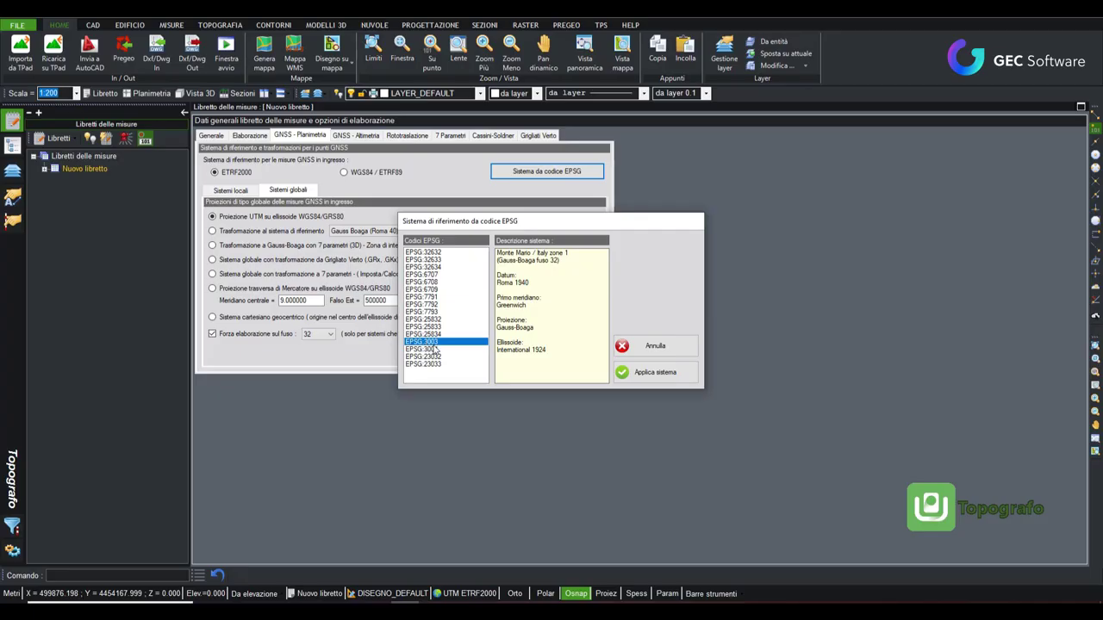
{"action": "left_click", "coordinate": [657, 374]}
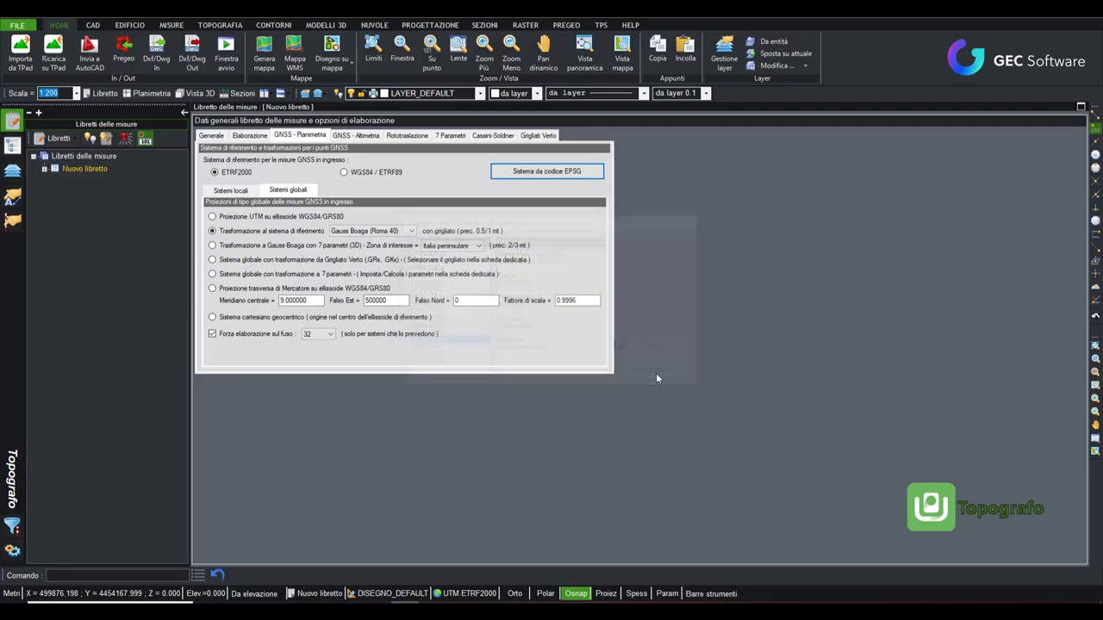